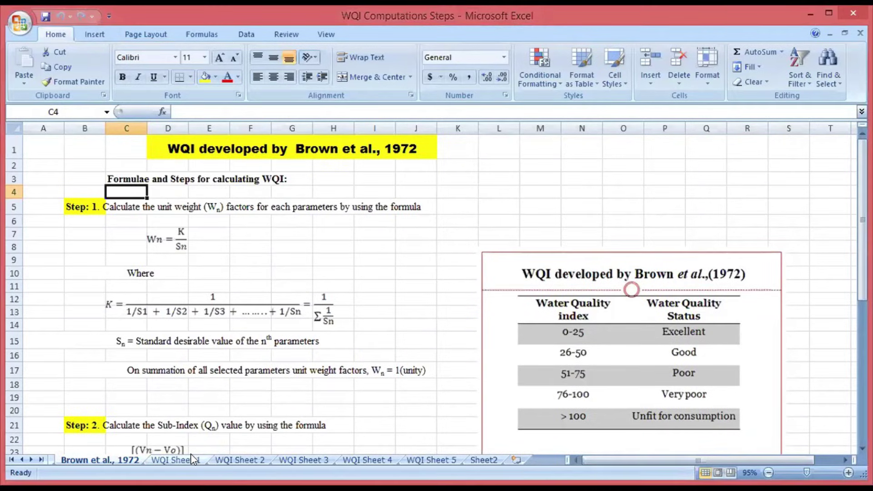
Review the three-site parameter values, notes and water quality rating table on WQI Sheet 1.
click(165, 462)
scroll(161, 353, up, 2)
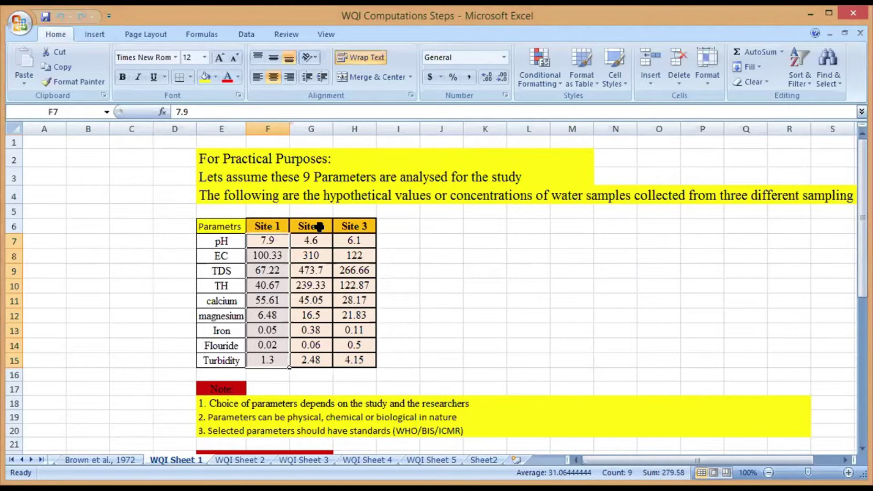
scroll(287, 280, down, 6)
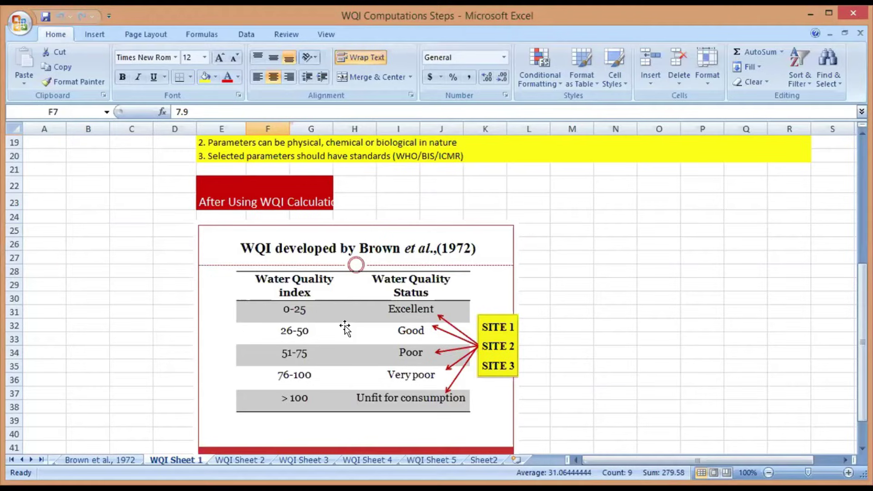
Copy the nine Site 2 BIS standard values from WQI Sheet 2 into the Site 1 BIS Standards column of WQI Sheet 3, starting at C7.
click(233, 458)
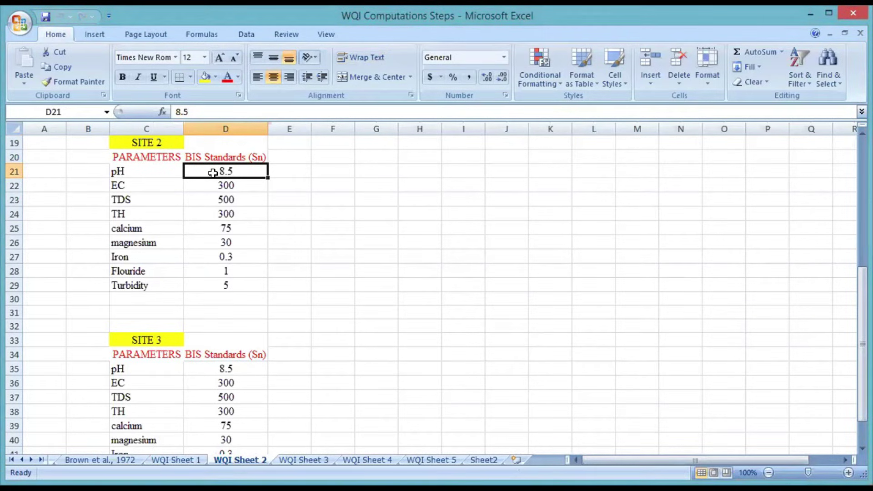
drag(213, 169, 216, 278)
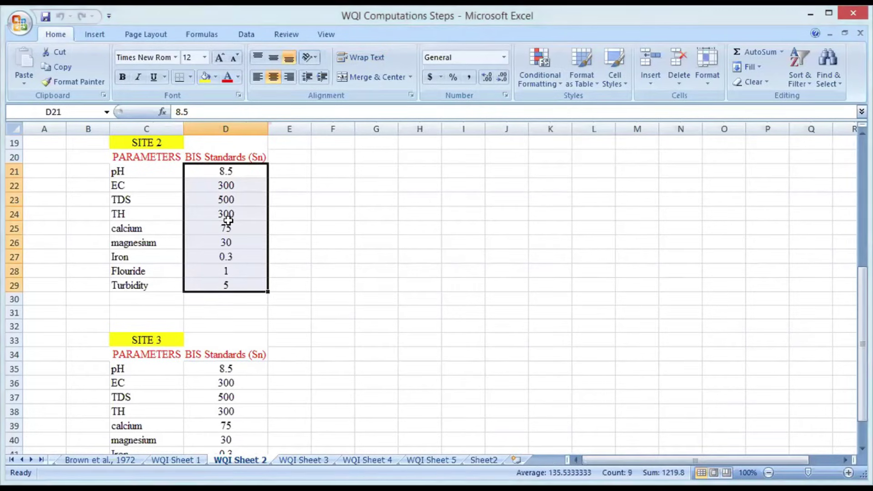
right_click(230, 222)
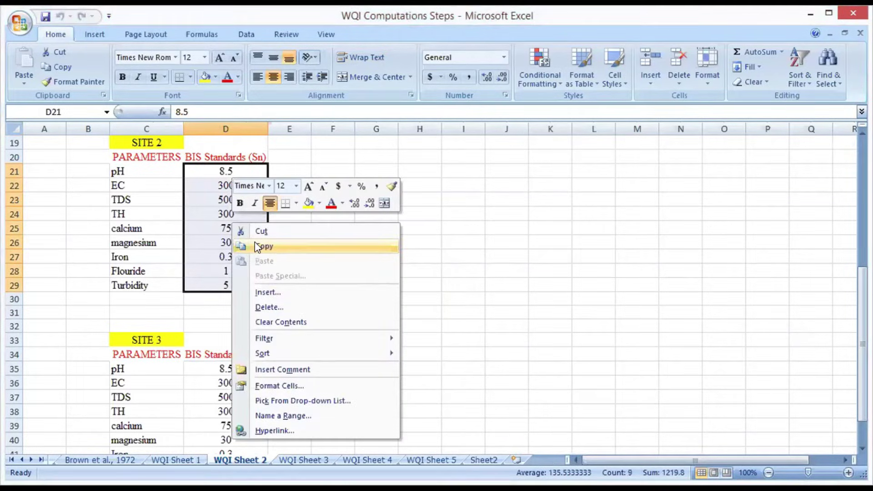
click(262, 246)
click(290, 460)
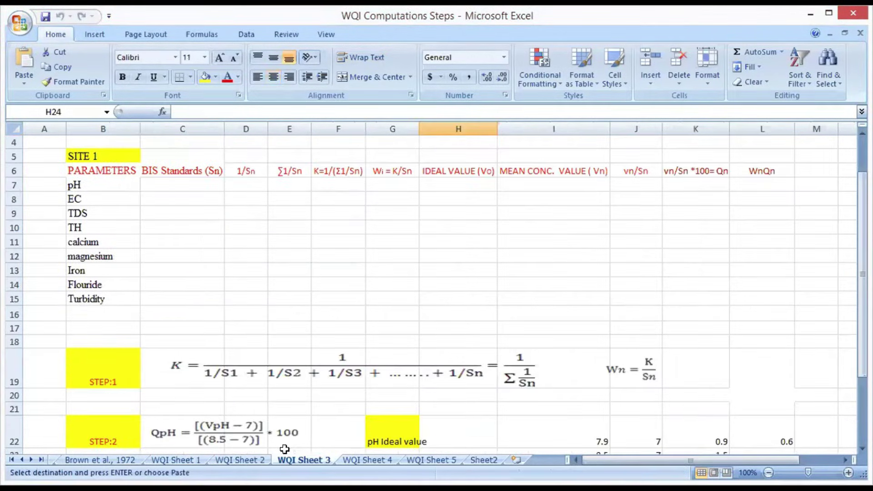
click(160, 184)
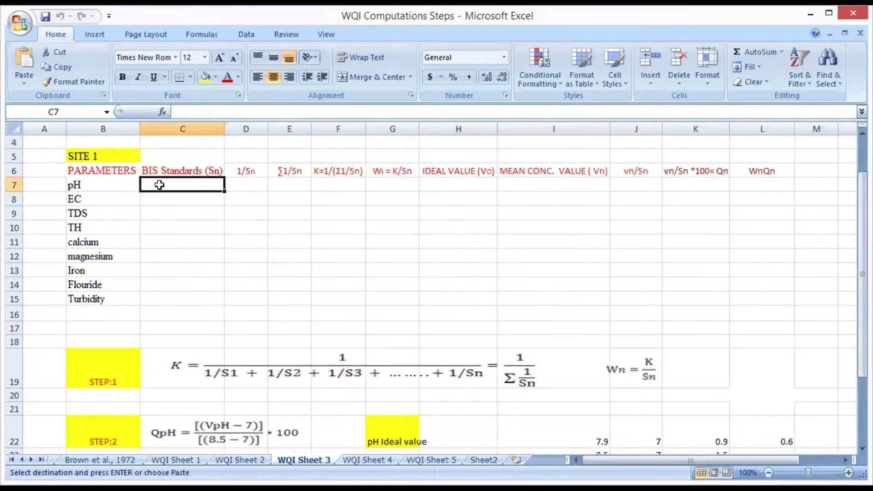
right_click(159, 184)
click(190, 225)
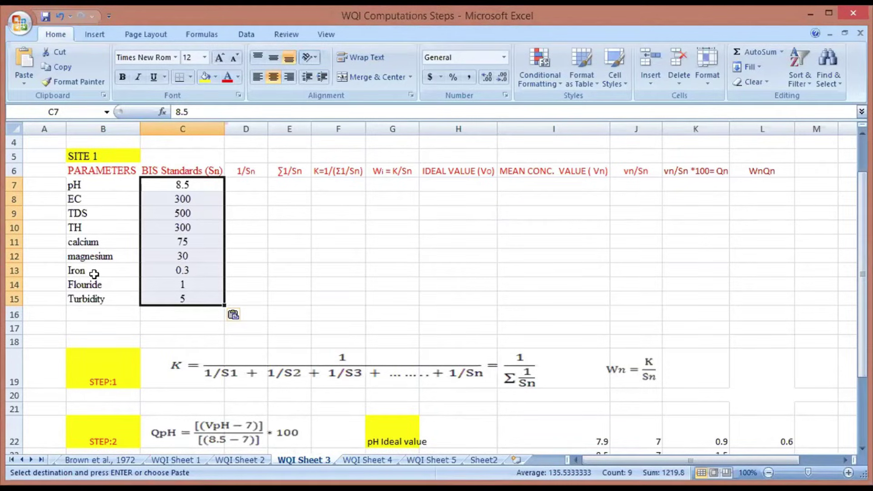
Calculate 1/Sn for all nine Site 1 parameters by entering =1/C7 in D7 and filling it down to D15.
click(237, 179)
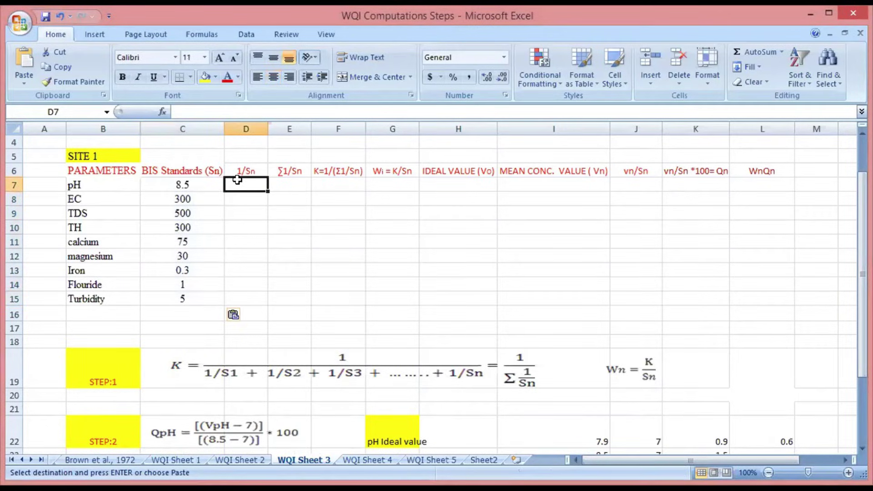
text(=1/)
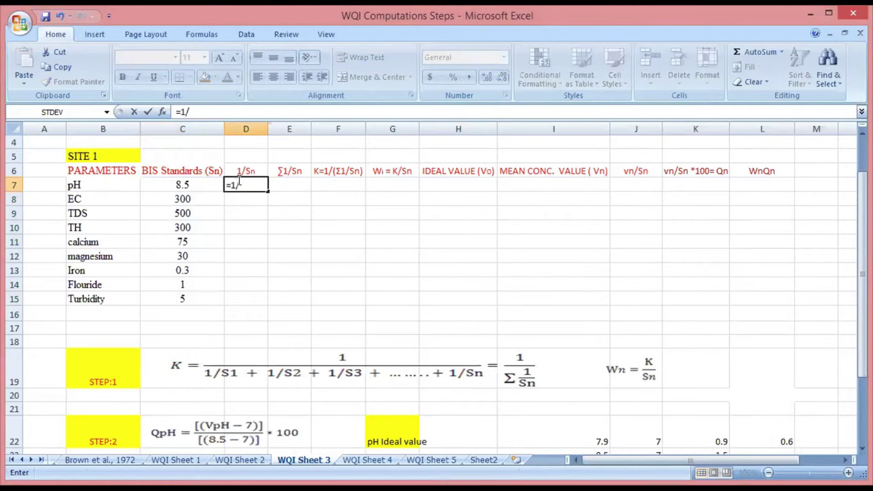
click(192, 185)
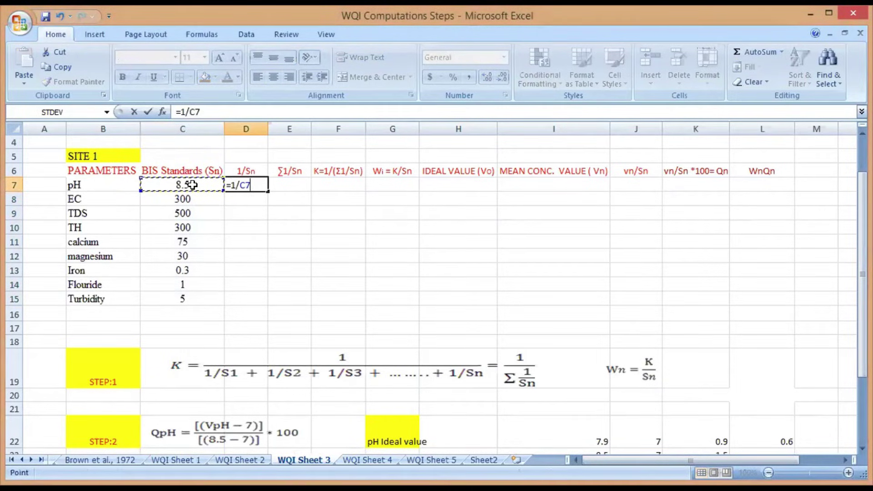
key(Return)
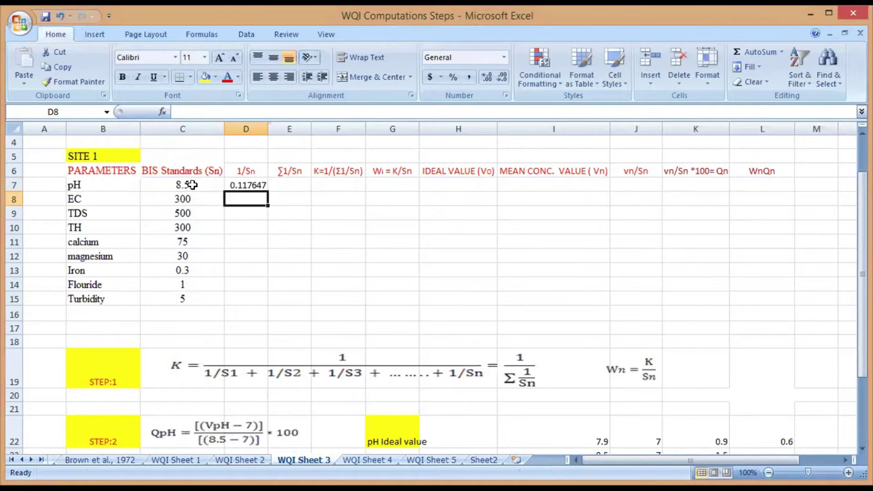
click(248, 185)
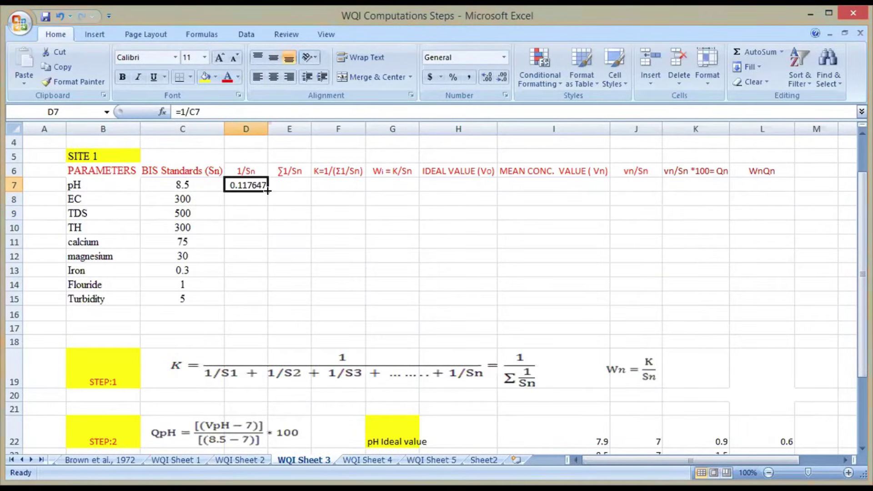
drag(268, 191, 272, 309)
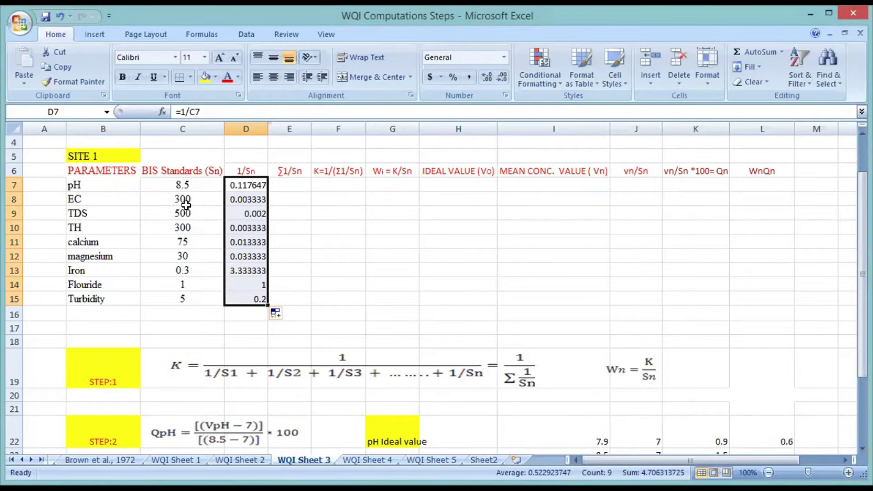
Total the 1/Sn values in D16 with the formula =SUM(D7:D15).
click(240, 312)
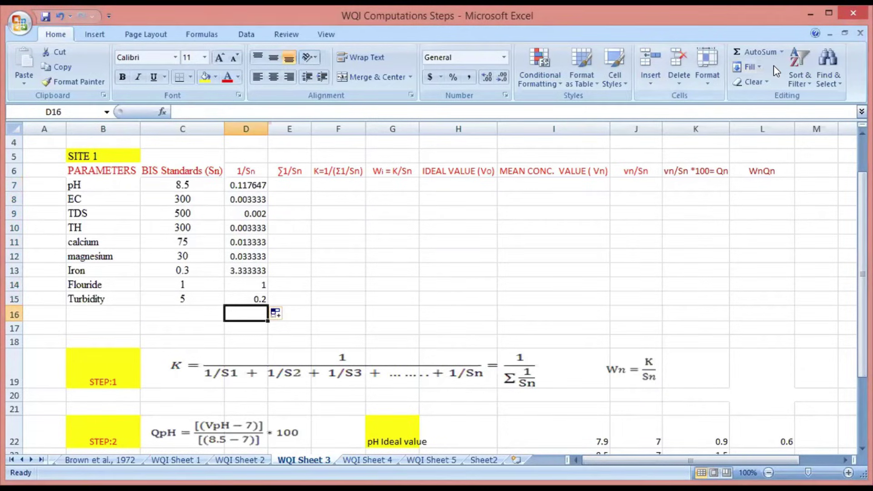
click(782, 52)
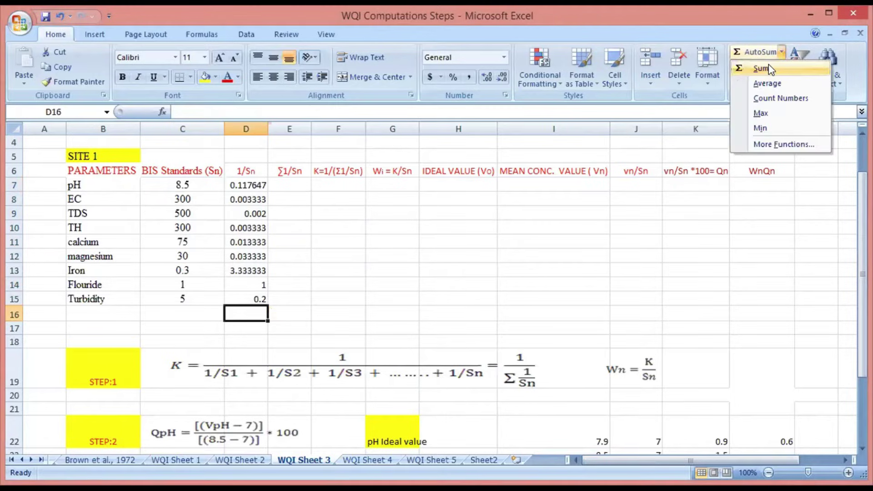
click(769, 69)
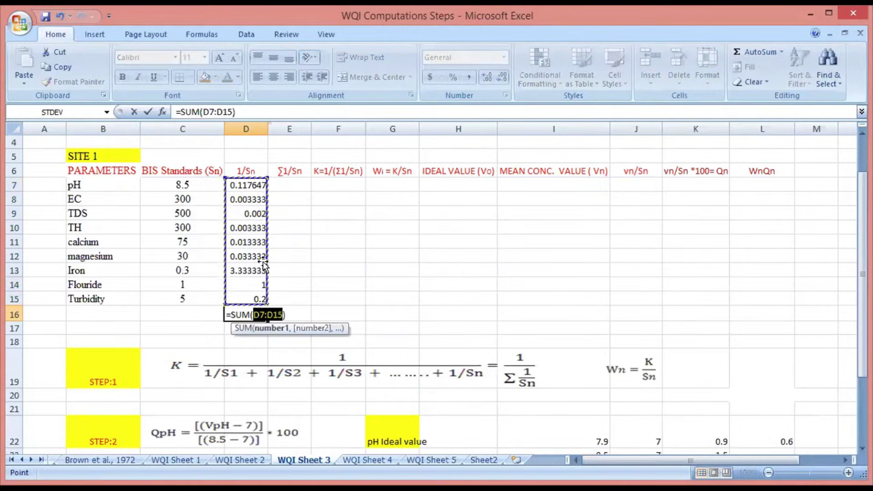
key(Return)
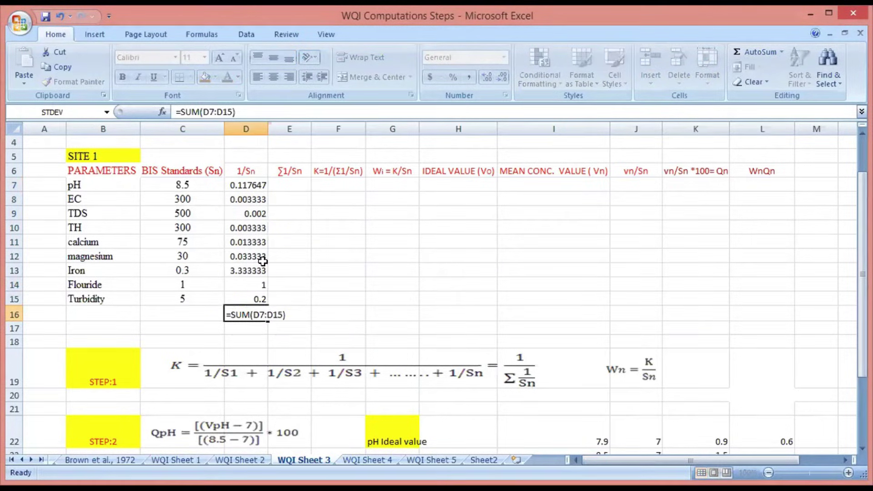
Paste the D16 total as values only into E7 and fill it down the ∑1/Sn column to E15.
click(246, 315)
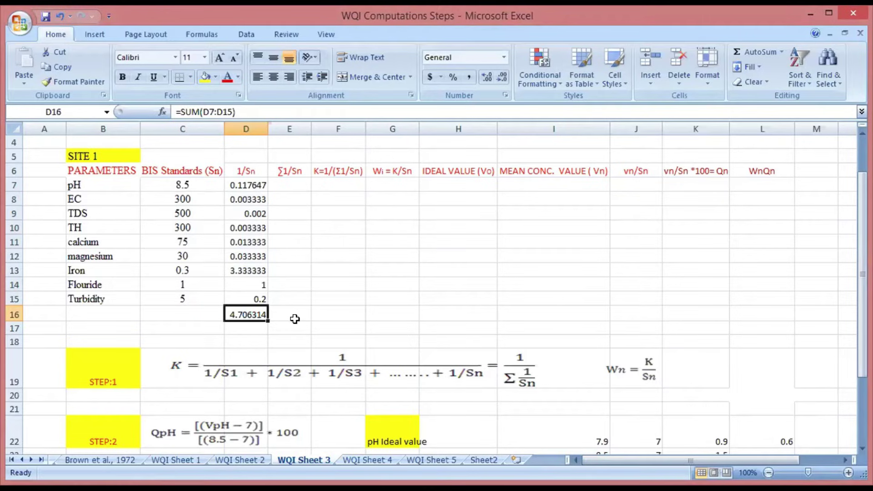
right_click(259, 313)
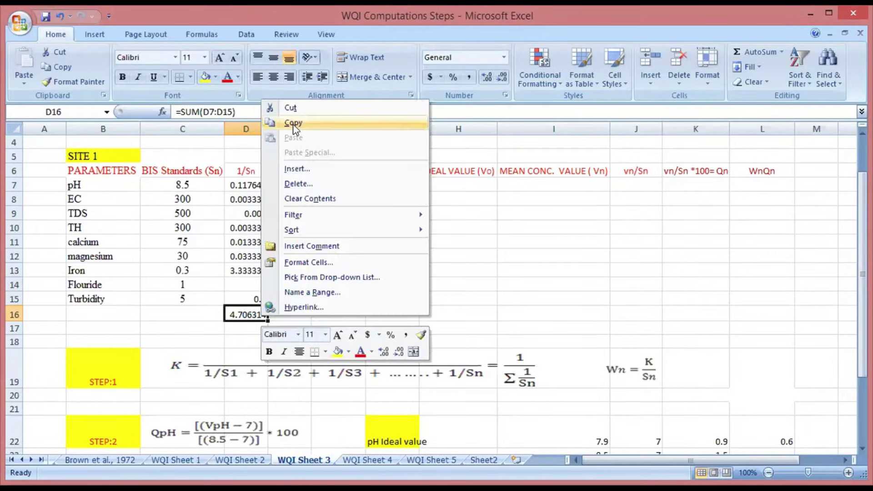
click(293, 122)
click(289, 185)
right_click(291, 183)
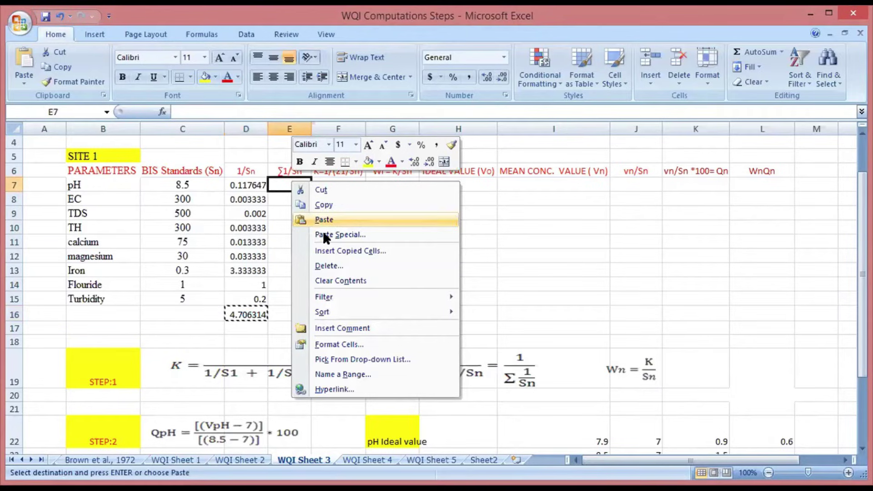
click(324, 235)
click(220, 182)
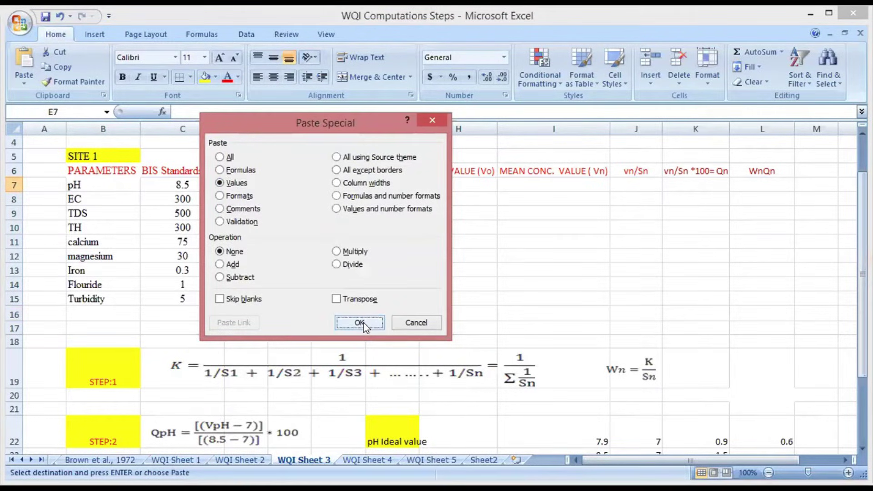
click(359, 323)
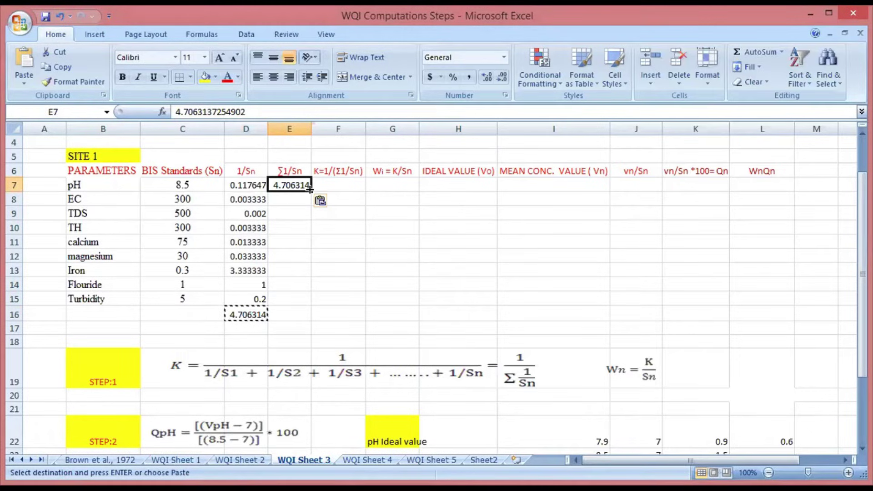
drag(310, 192, 311, 299)
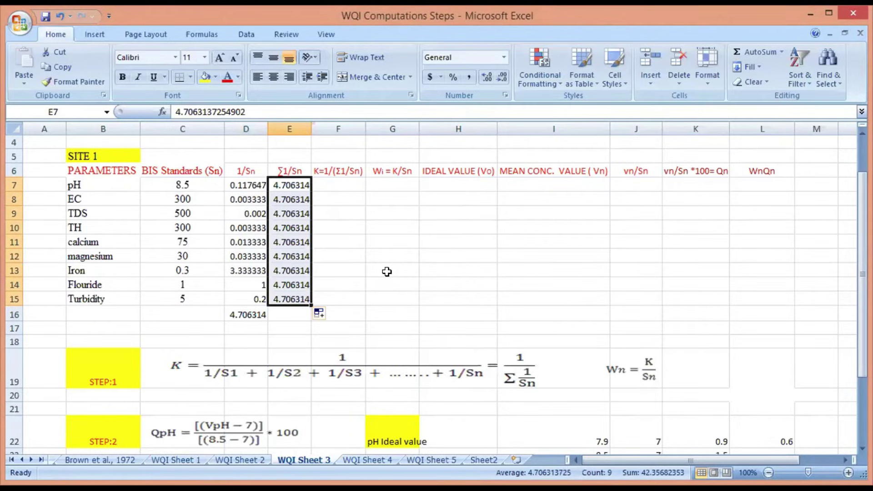
Calculate the constant K by entering =1/E7 in F7 and filling it down to F15.
click(331, 182)
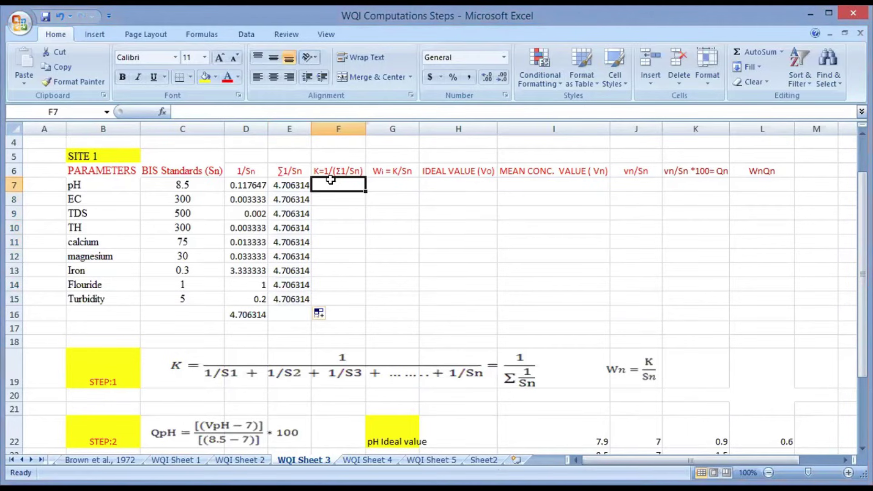
text(=)
text(1/)
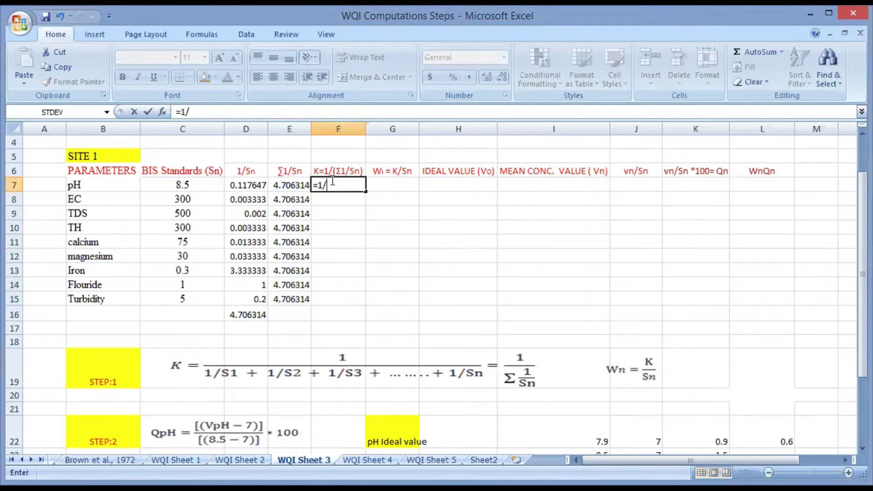
click(288, 184)
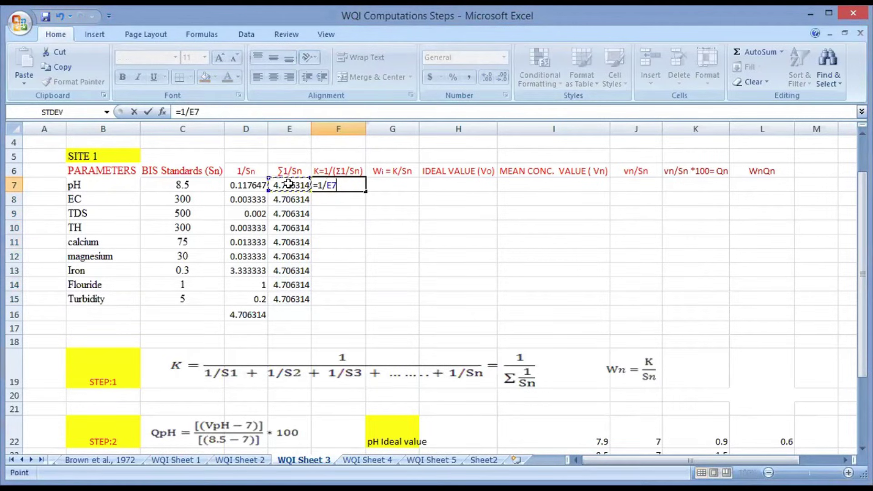
key(Return)
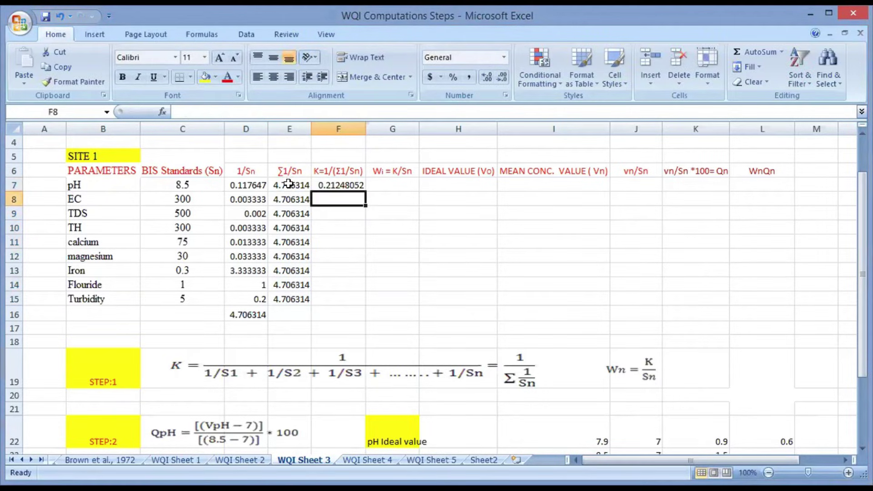
click(335, 184)
drag(365, 192, 360, 298)
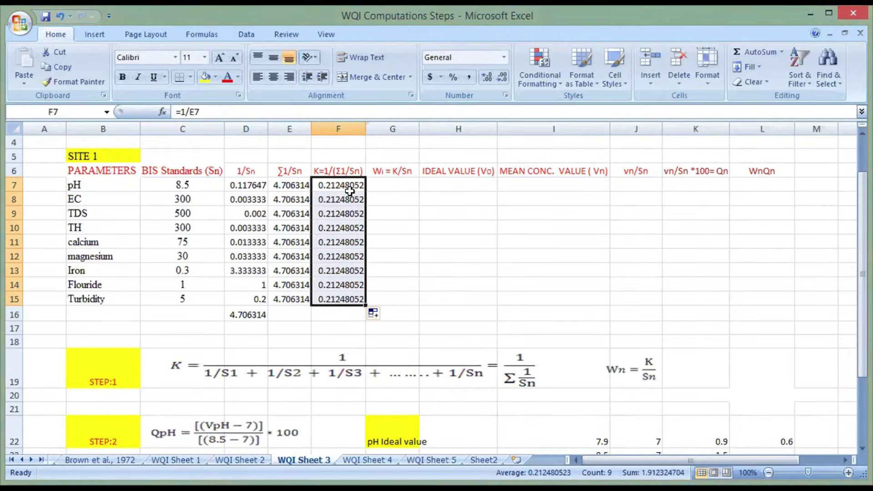
Calculate the unit weights Wi by entering =F7/C7 in G7 and filling the formula down to G15.
click(380, 180)
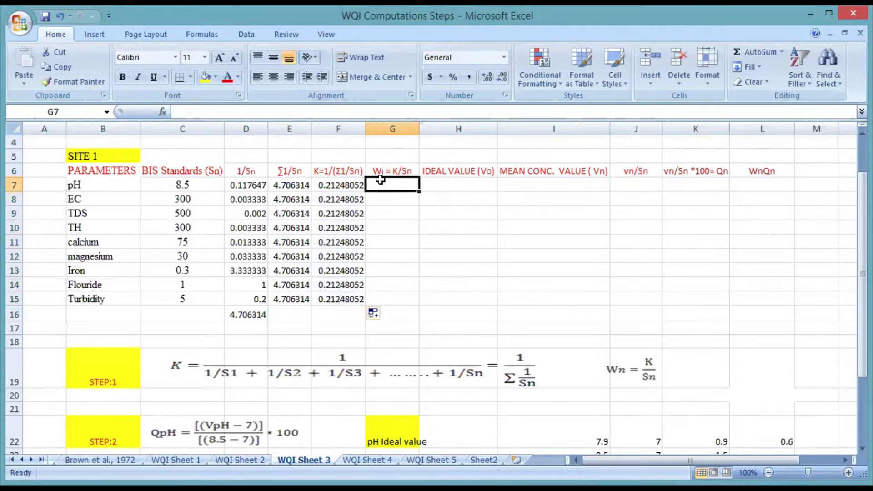
text(=)
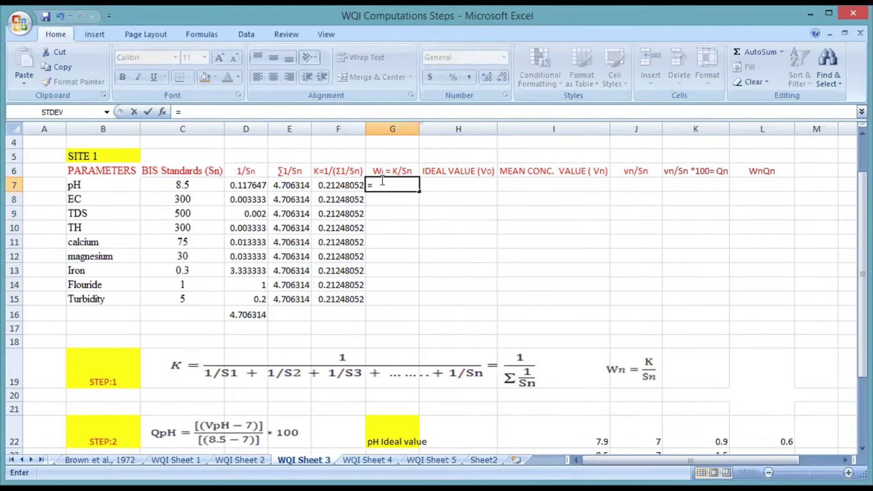
click(345, 185)
text(/)
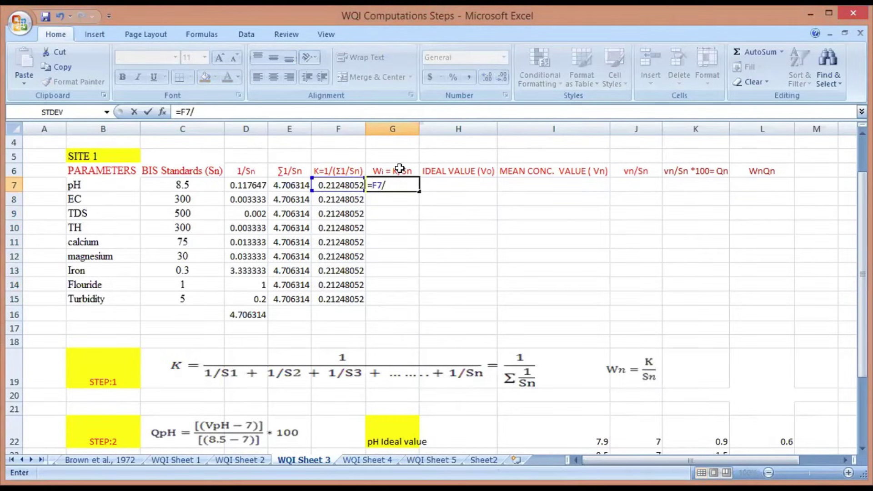
click(190, 180)
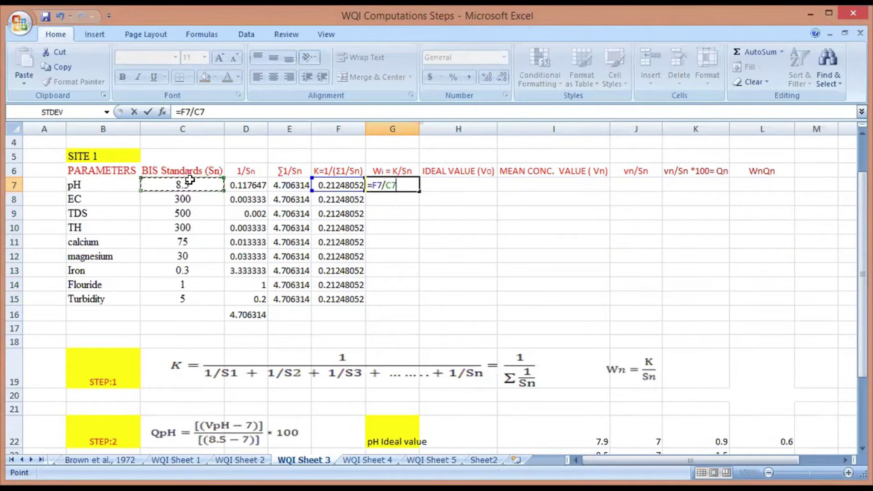
key(Return)
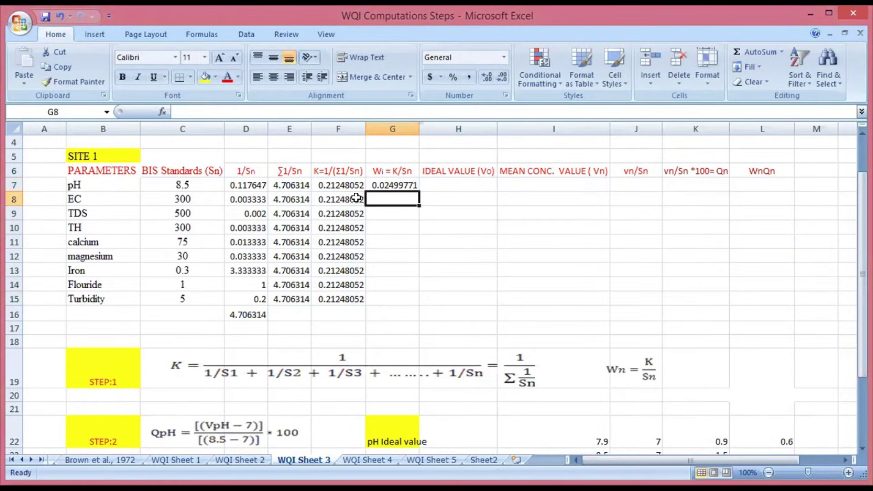
click(392, 181)
drag(418, 190, 417, 305)
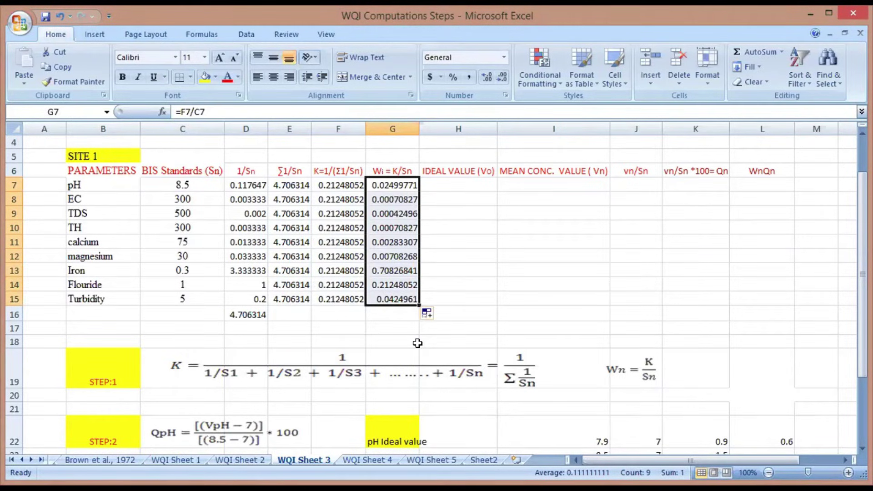
Total the unit weights Wi in G16 with the formula =SUM(G7:G15).
click(385, 313)
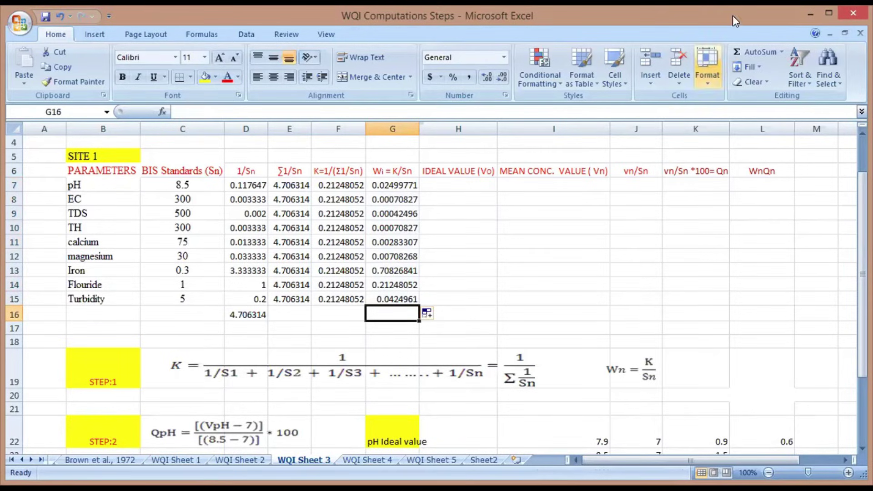
click(781, 53)
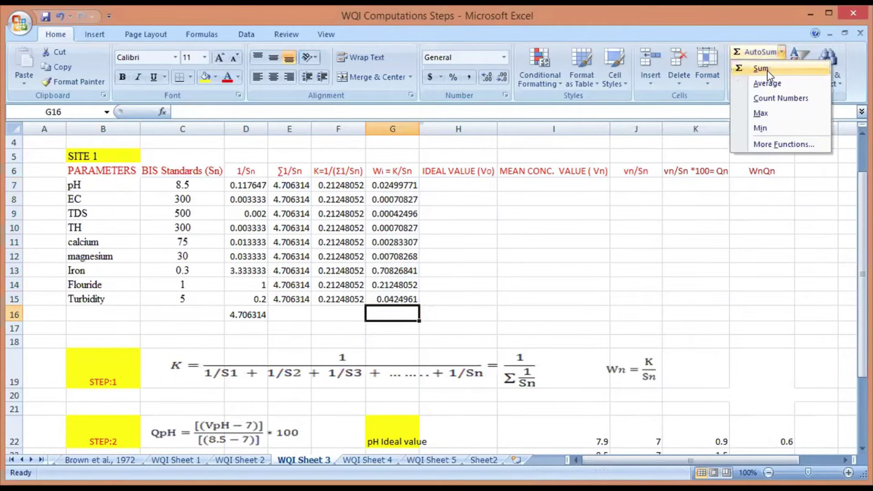
click(767, 69)
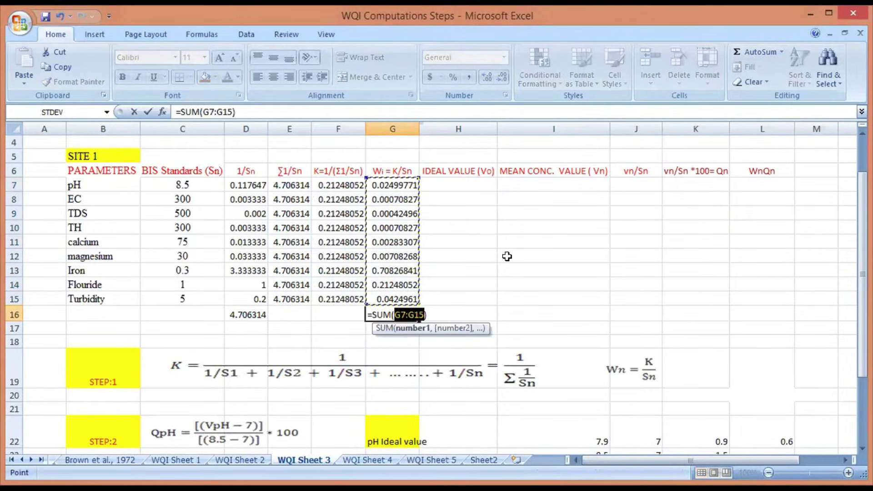
key(Return)
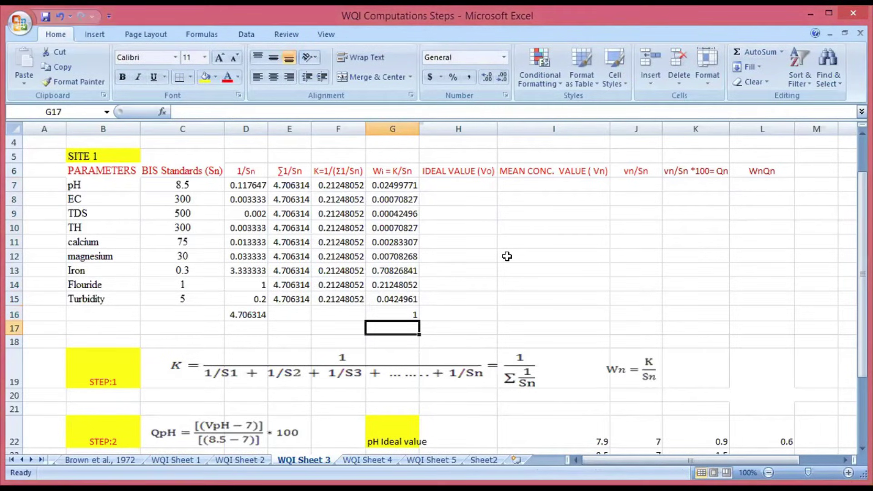
Check the unit weight summation rule on the Brown et al., 1972 sheet and review the step formulas on WQI Sheet 3.
click(117, 460)
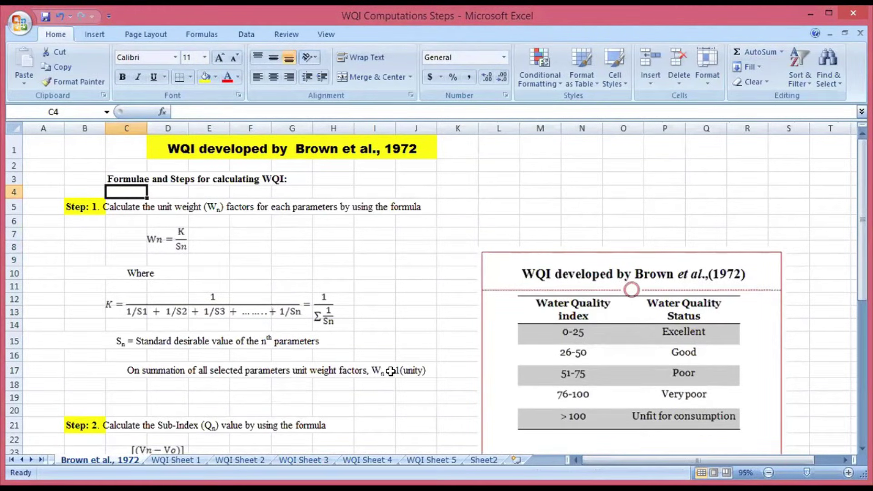
click(260, 460)
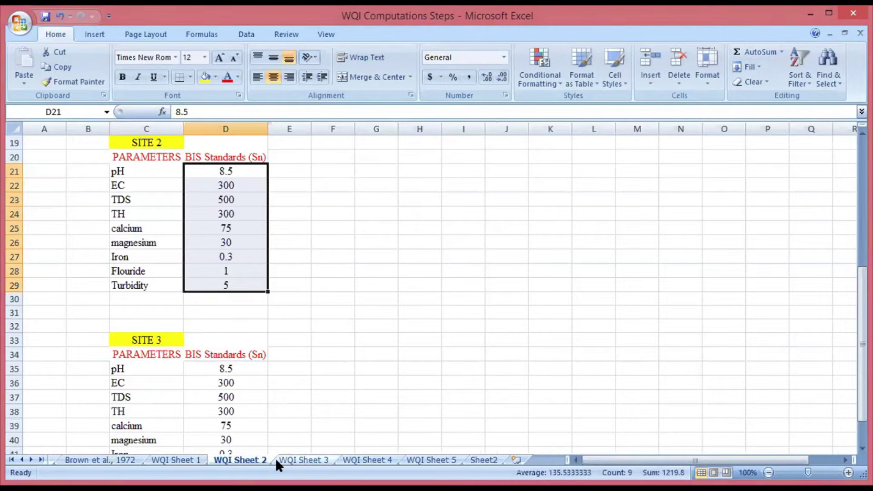
click(280, 459)
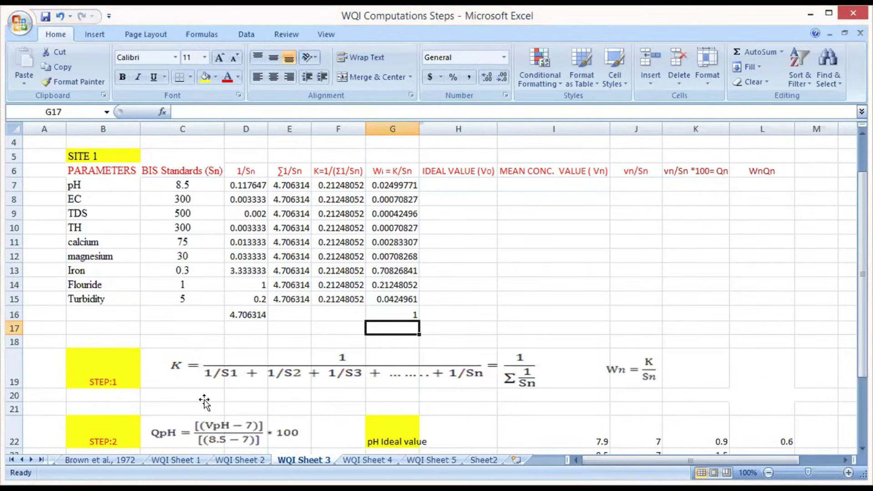
scroll(204, 402, down, 1)
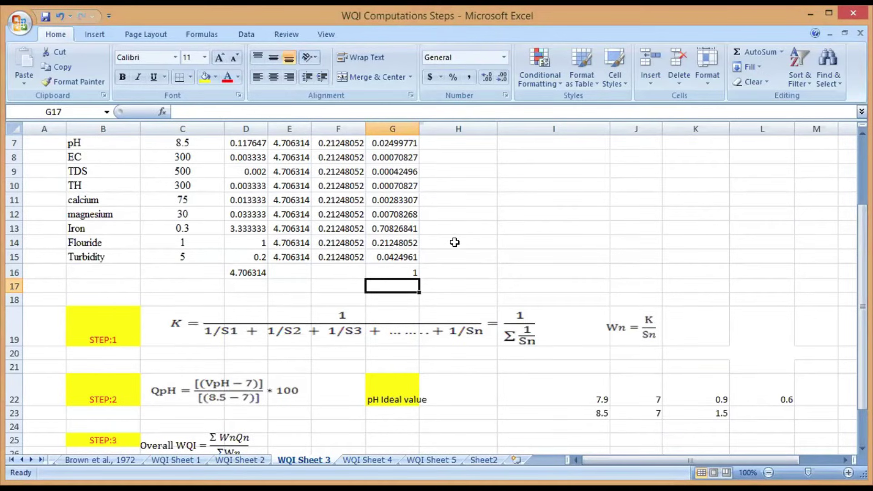
scroll(299, 241, up, 1)
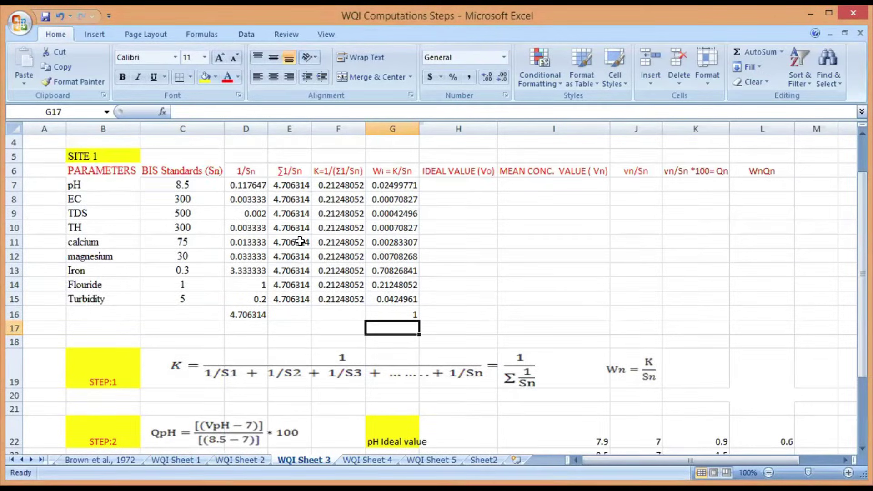
Enter an ideal value of 0 for EC in H8, fill it down to Turbidity in H15, and centre the cells.
click(454, 202)
text(0)
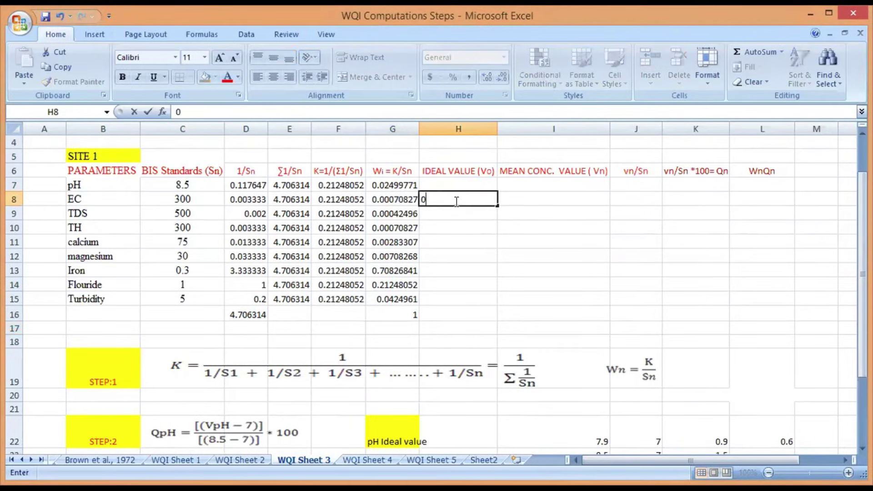
key(Return)
mouse_move(481, 202)
mouse_down()
mouse_move(477, 299)
mouse_move(496, 206)
mouse_up()
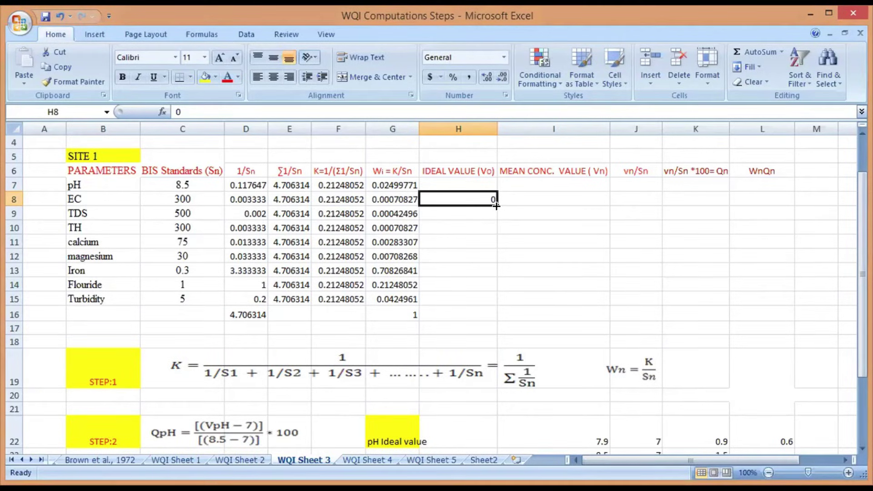
drag(496, 205, 498, 301)
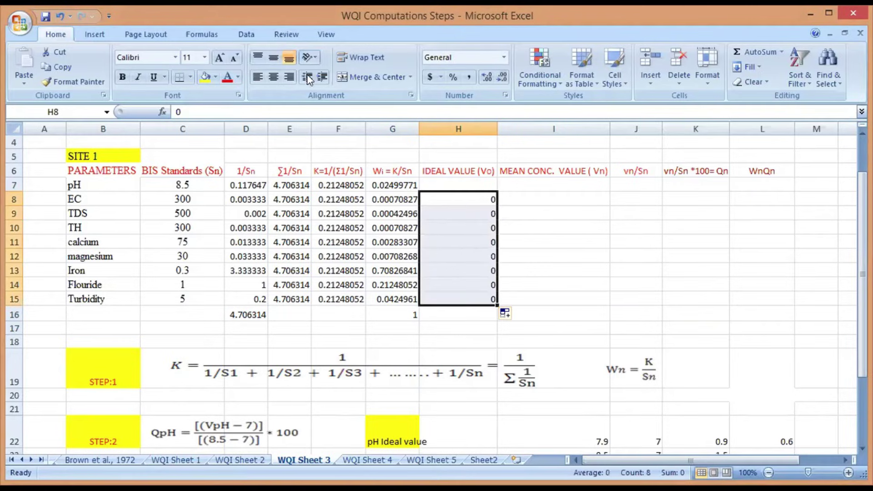
click(273, 76)
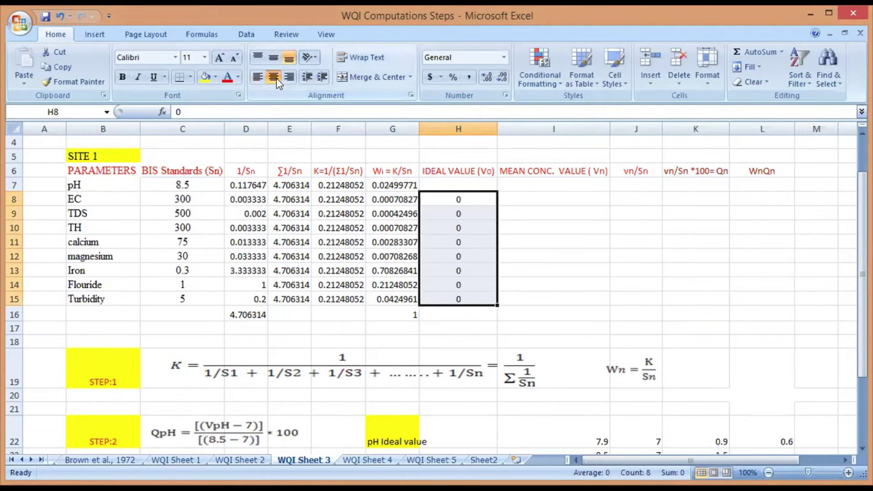
Enter 7 as the ideal value for pH in H7 and centre it.
click(458, 180)
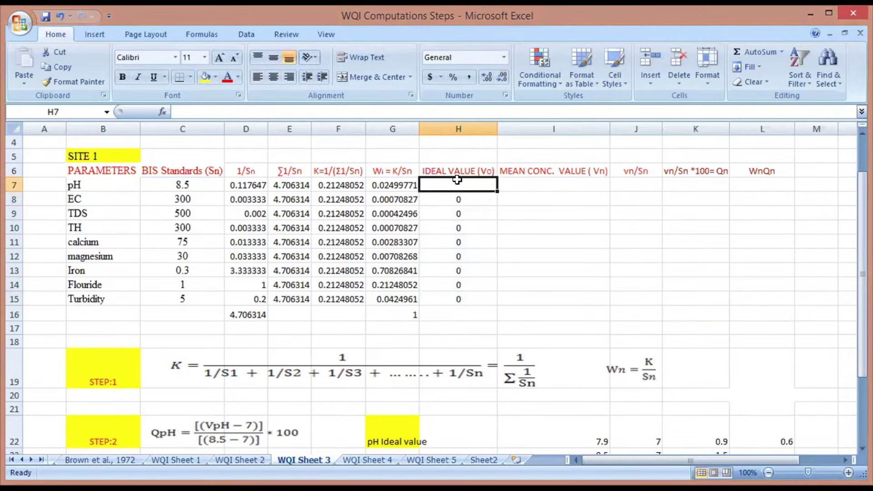
text(7)
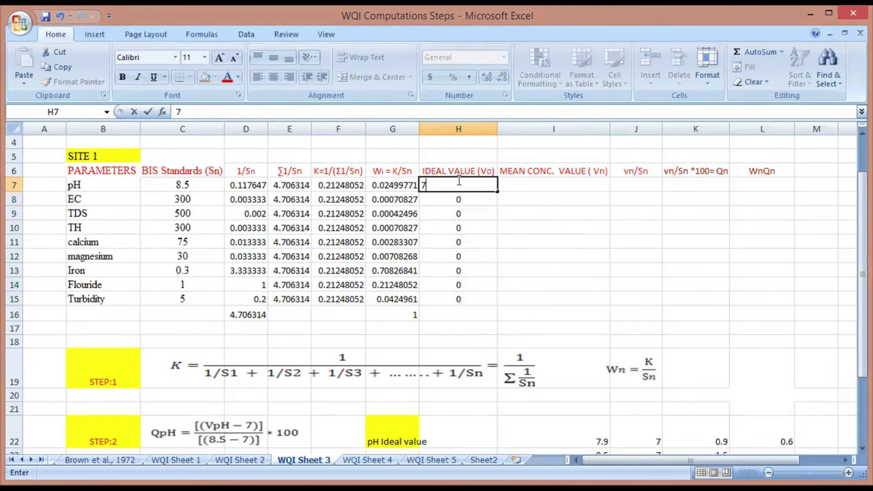
click(448, 315)
click(469, 182)
click(272, 77)
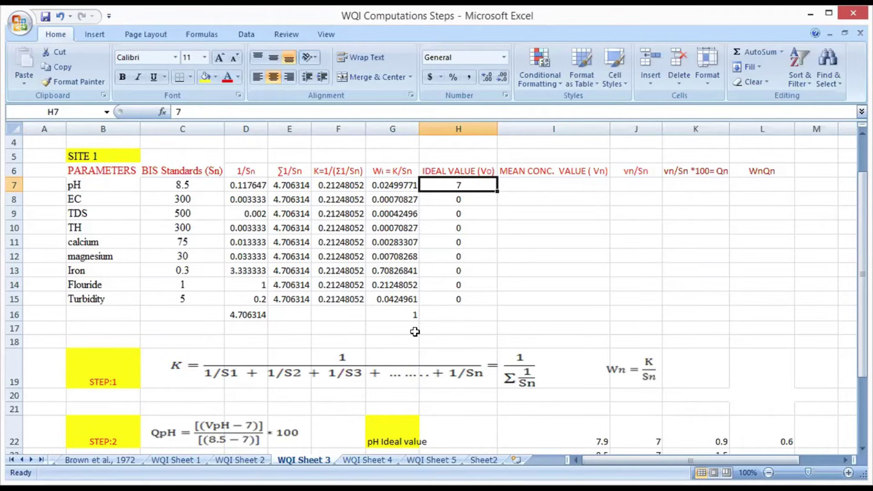
Copy the nine Site 1 concentrations, F7:F15, from WQI Sheet 1.
click(181, 460)
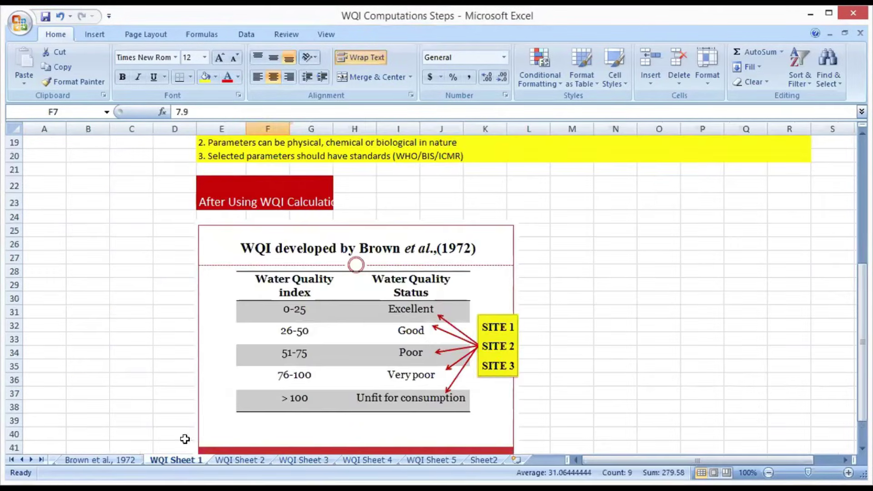
scroll(169, 291, up, 4)
scroll(169, 291, up, 2)
drag(261, 241, 261, 359)
right_click(275, 245)
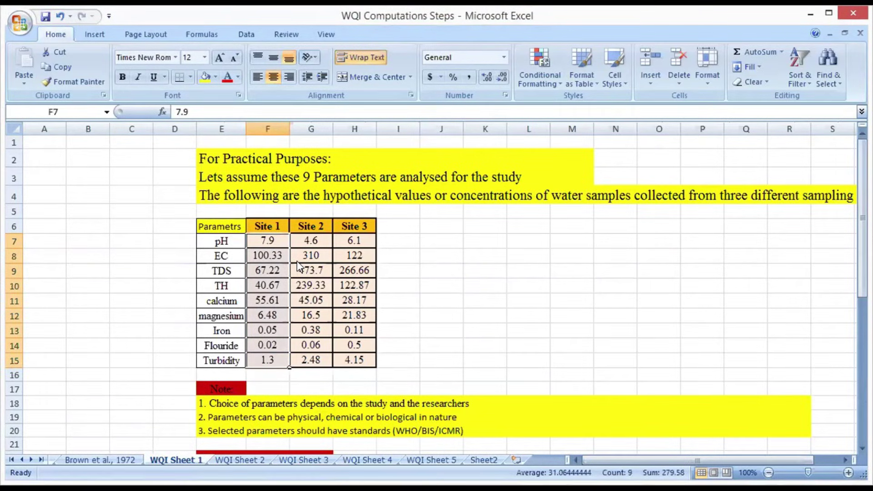
click(301, 268)
Paste the copied Site 1 concentrations as values only into the mean concentration (Vn) column of WQI Sheet 3, starting at I7.
click(304, 460)
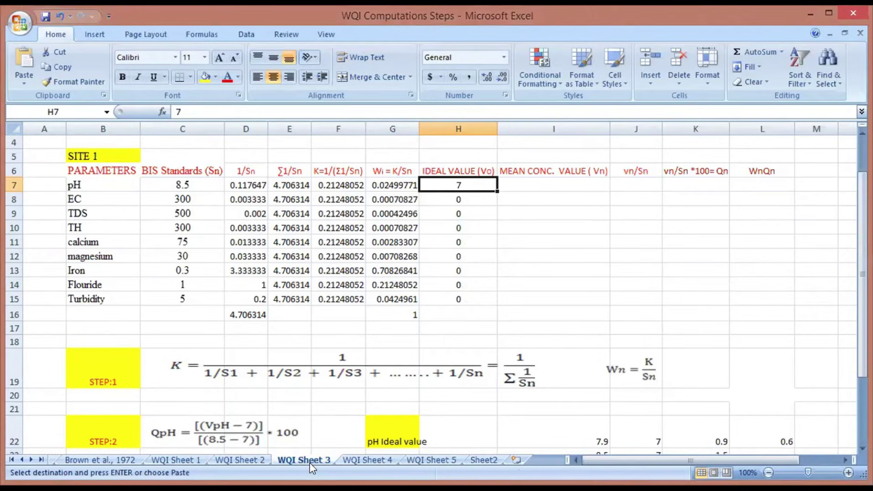
click(509, 185)
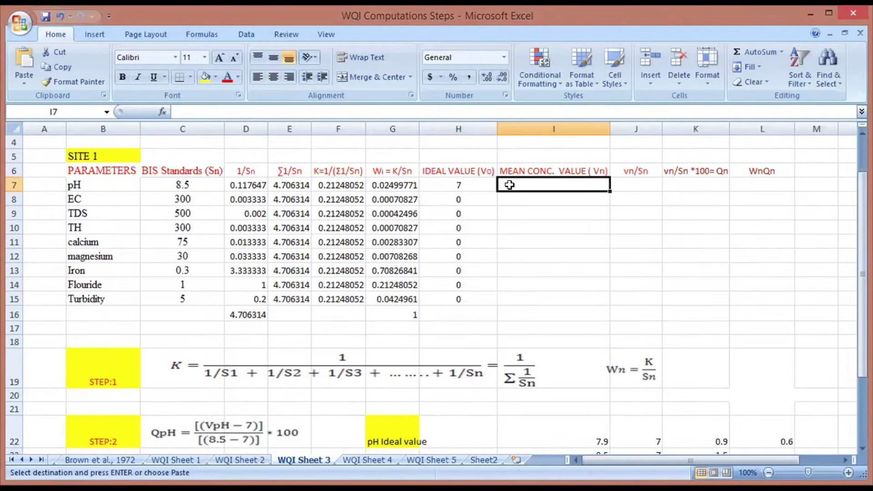
right_click(510, 185)
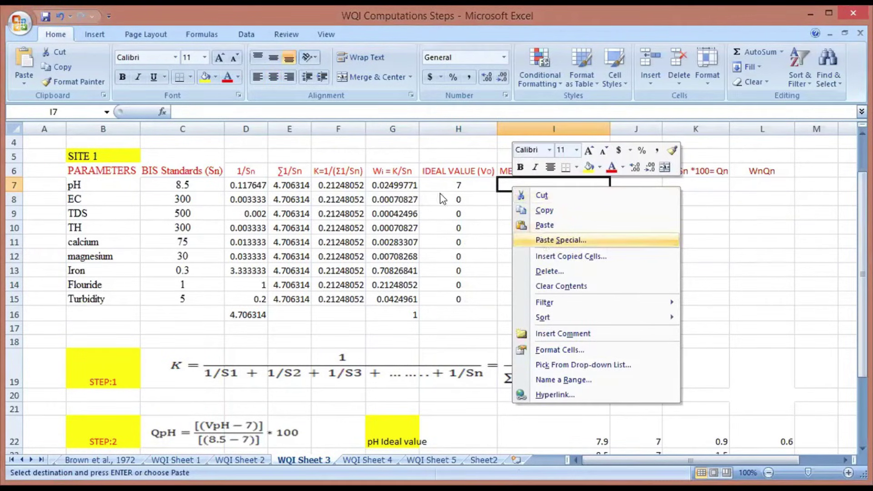
click(543, 241)
key(v)
click(576, 325)
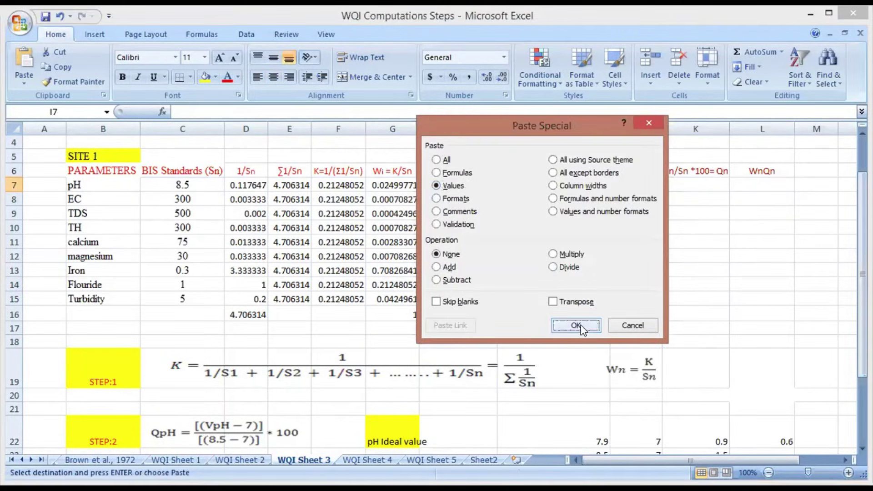
click(583, 326)
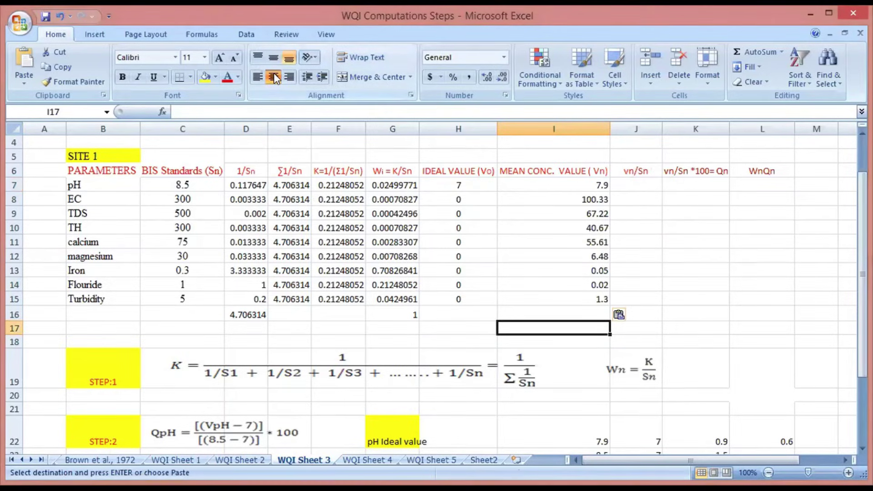
Centre the mean concentration values in I7:I15.
click(274, 74)
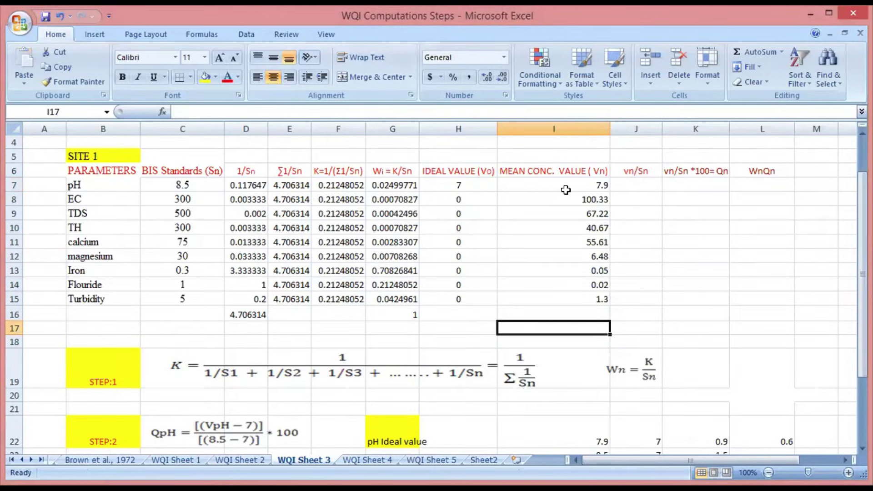
drag(568, 183, 574, 296)
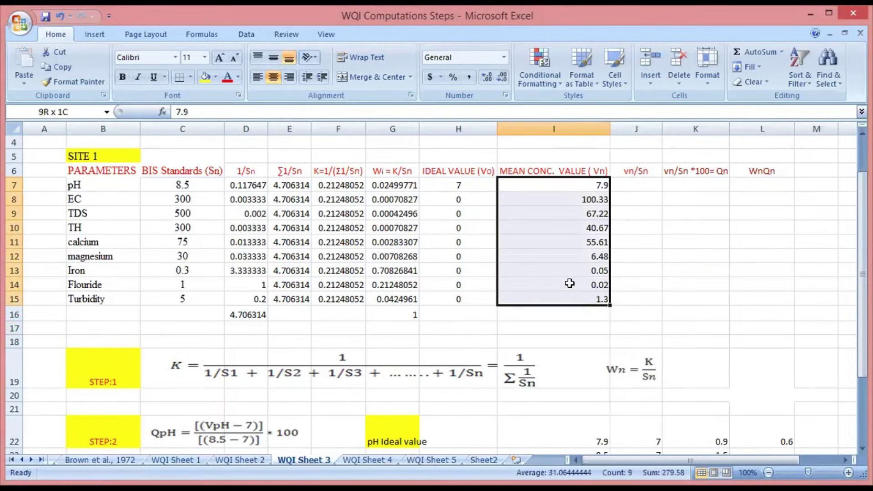
click(273, 77)
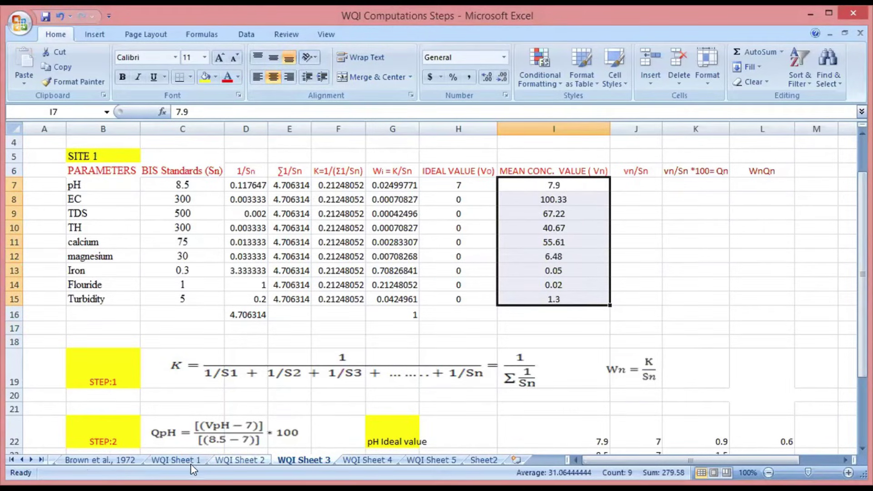
Recheck the source data on WQI Sheet 1 and examine the pH sub-index worked example and its formulas in I22:L23 of WQI Sheet 3.
click(173, 460)
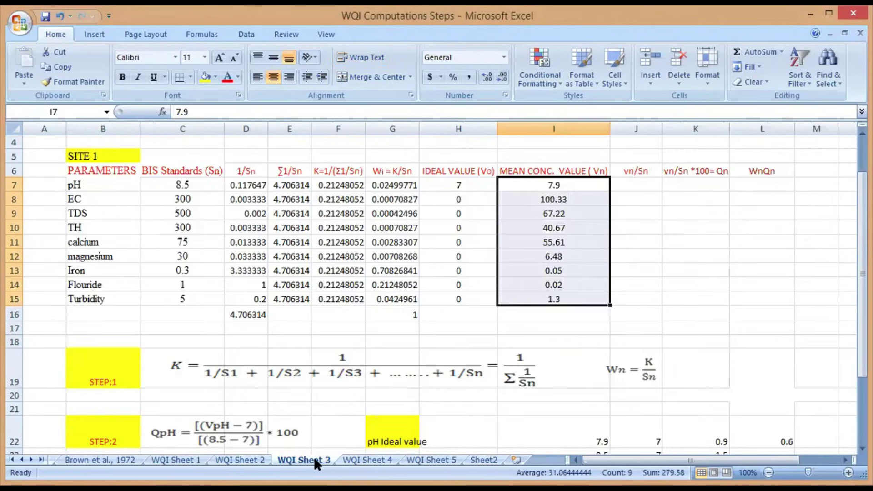
click(313, 460)
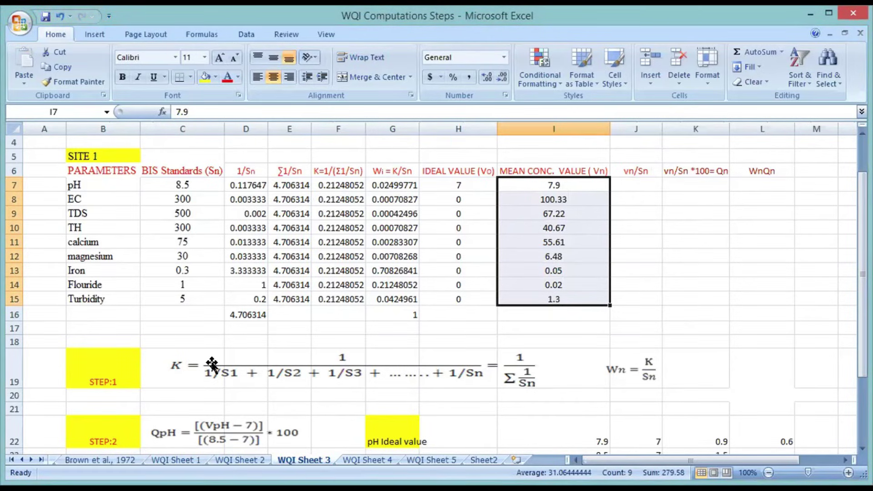
scroll(212, 364, down, 1)
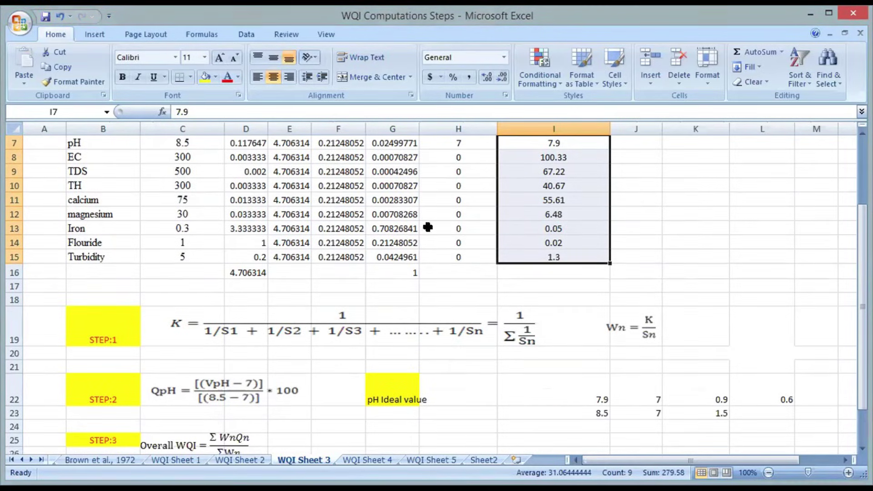
scroll(201, 205, up, 1)
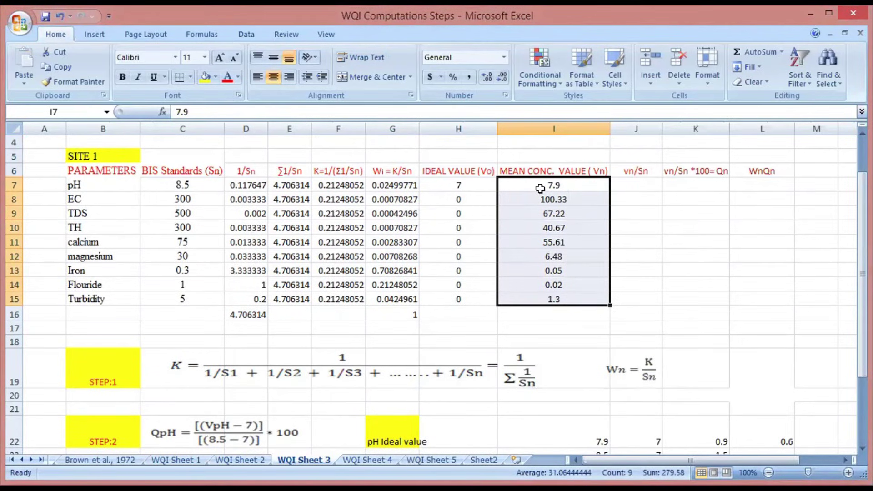
click(600, 445)
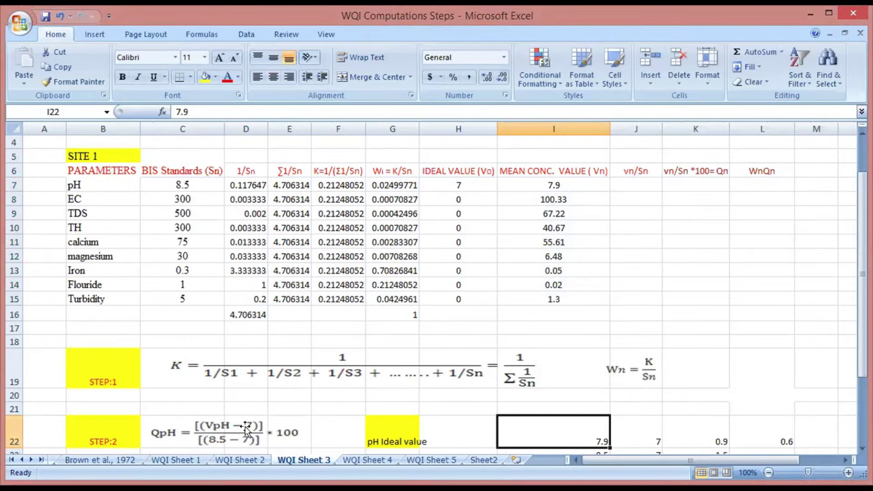
click(637, 438)
scroll(523, 410, down, 1)
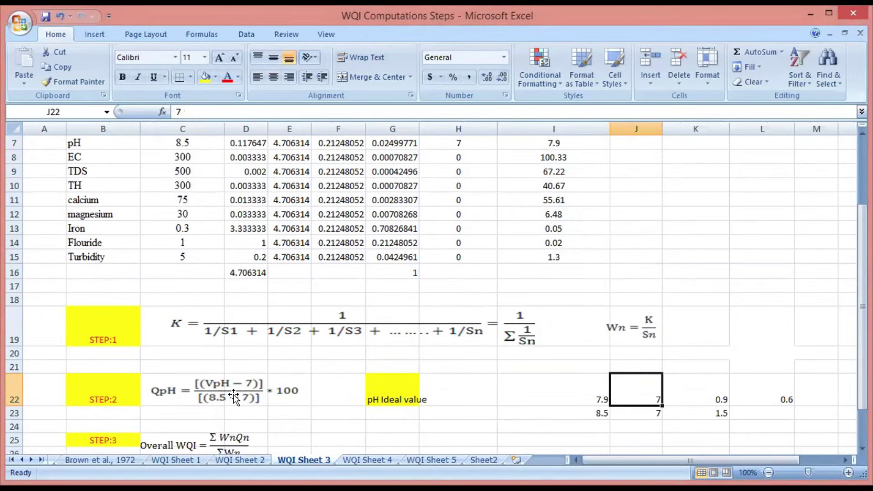
click(684, 399)
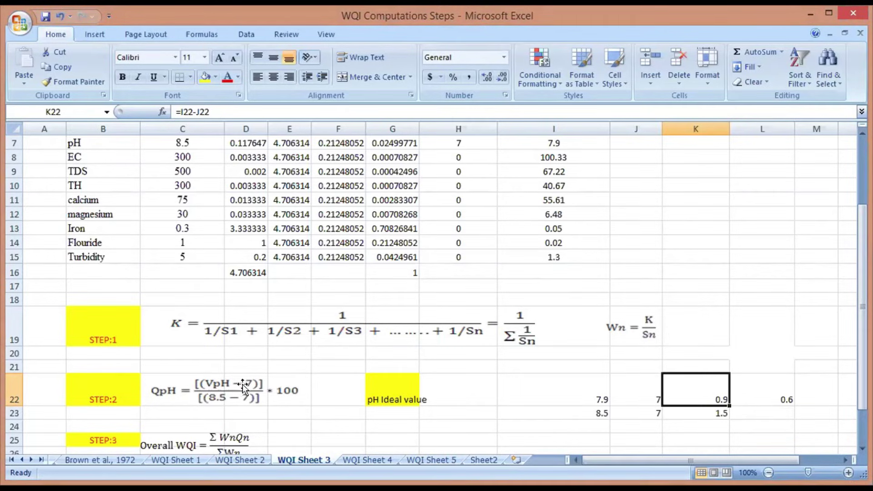
double_click(769, 397)
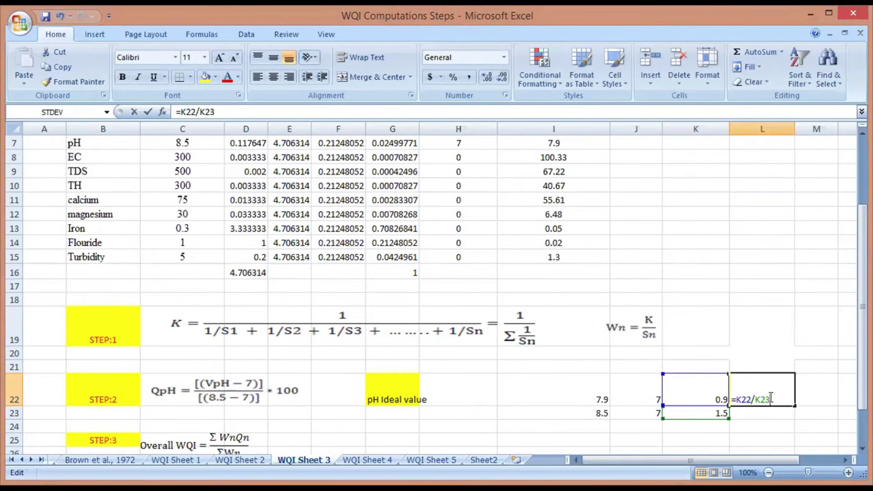
click(806, 339)
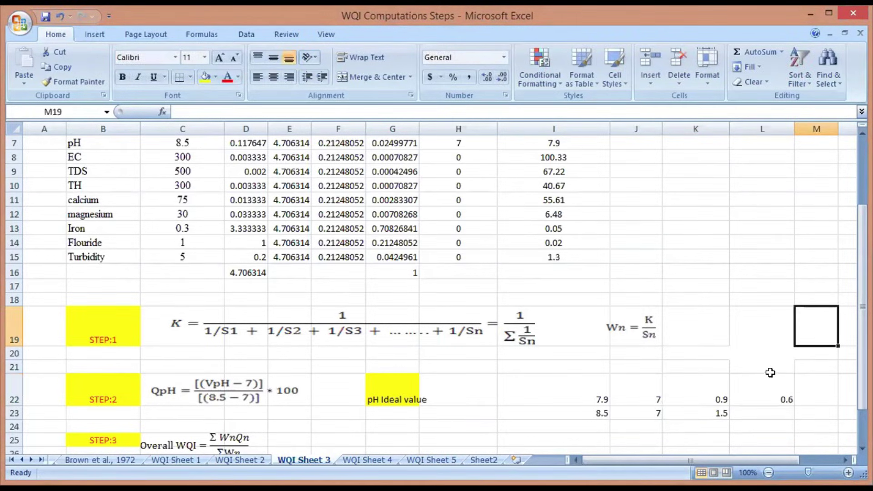
Enter 0.6 as the pH value in the vn/Sn column, cell J7, of WQI Sheet 3.
scroll(658, 255, up, 2)
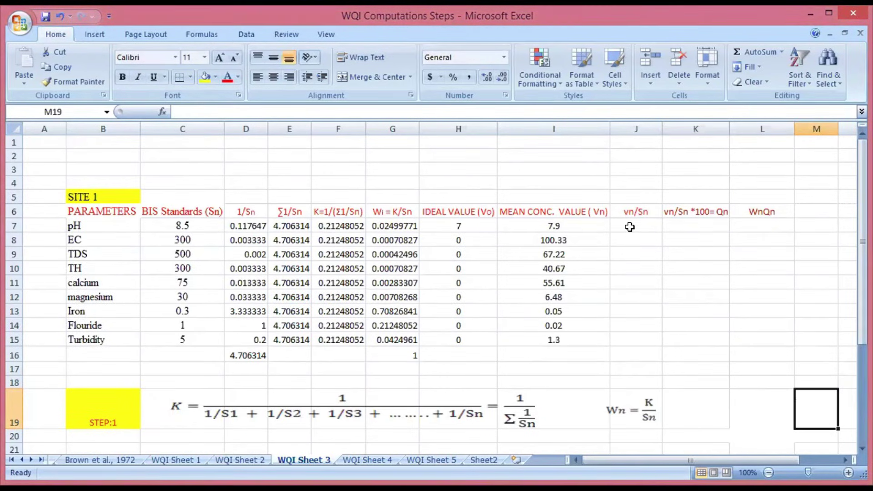
click(626, 224)
text(0.6)
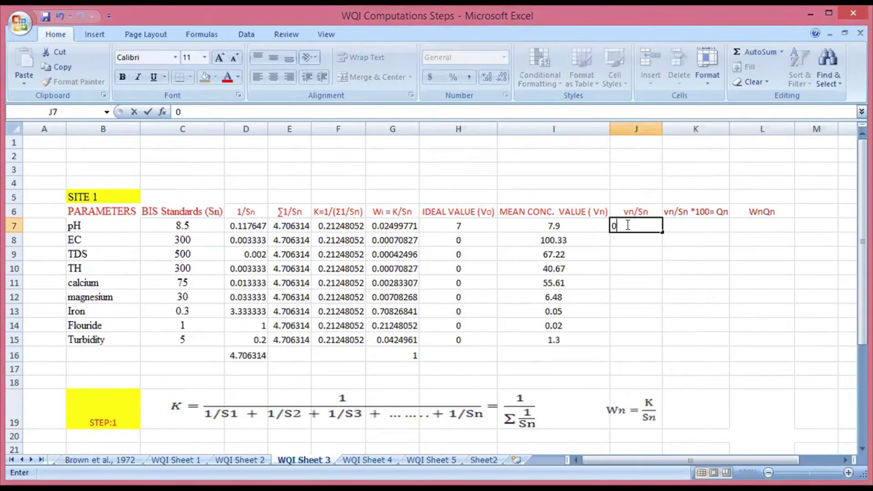
click(634, 285)
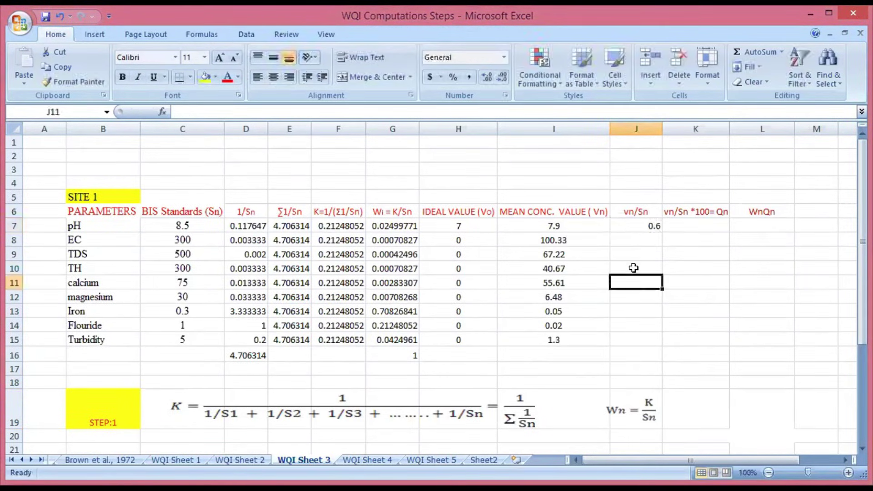
Calculate vn/Sn for EC in J8 with =I8/C8 and fill the formula down to Turbidity in J15.
click(636, 238)
text(=)
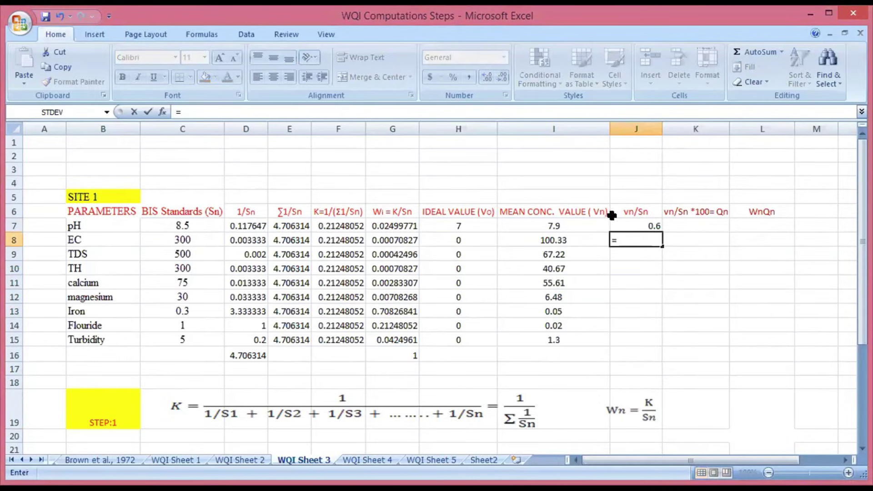
click(558, 240)
text(/)
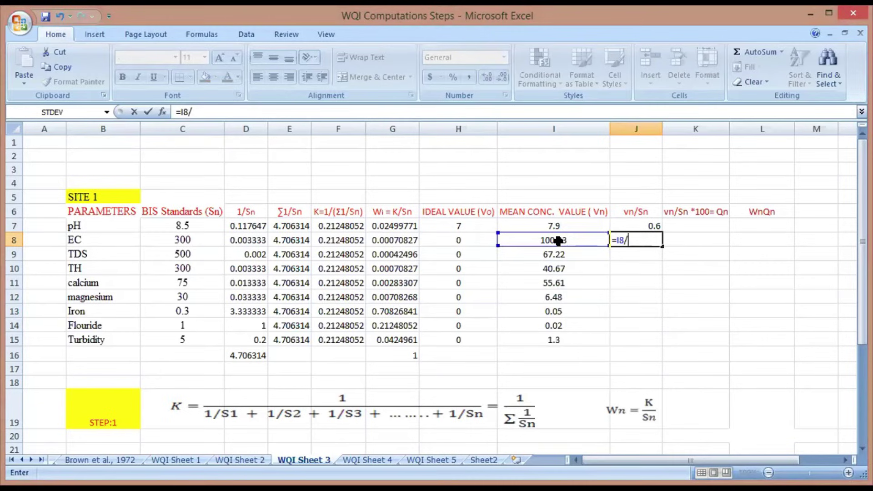
click(176, 241)
key(Return)
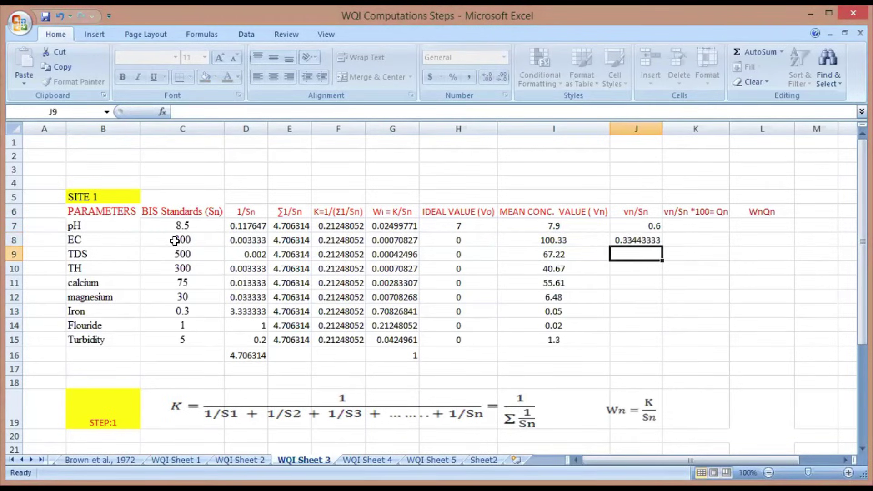
click(637, 237)
drag(662, 247, 662, 345)
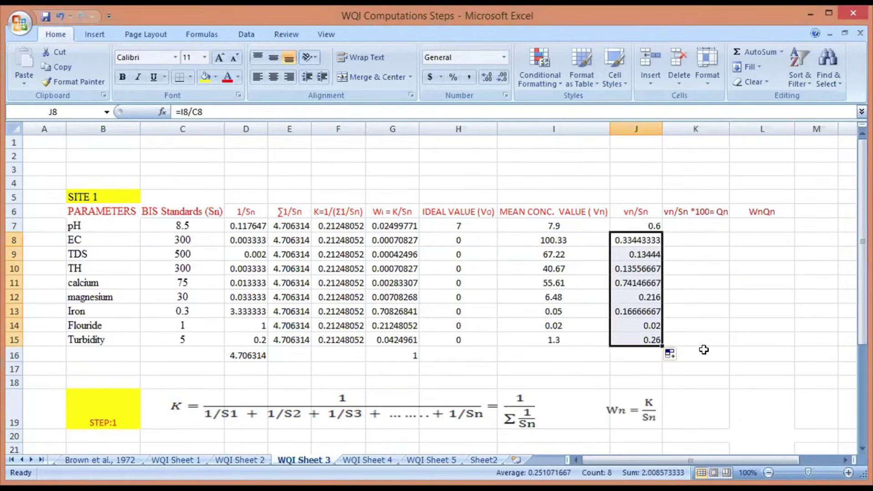
Calculate Qn for pH in K7 with =J7*100 and fill the formula down to K15.
click(679, 225)
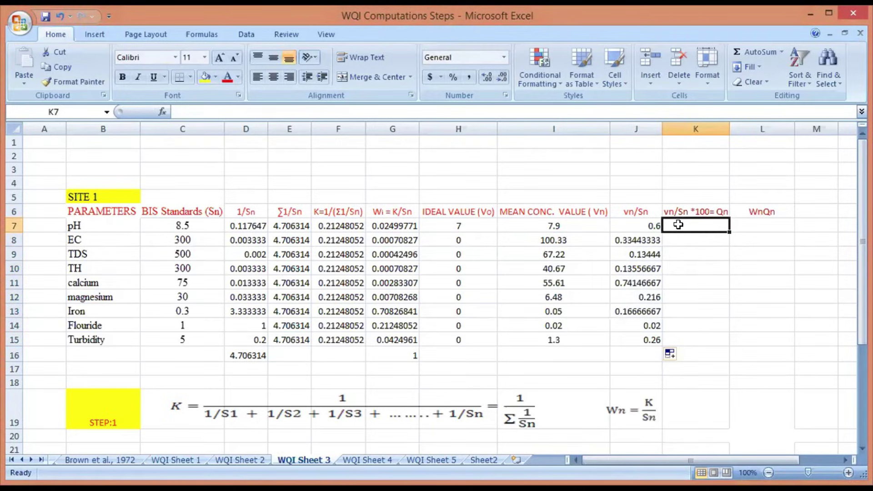
text(=)
click(651, 225)
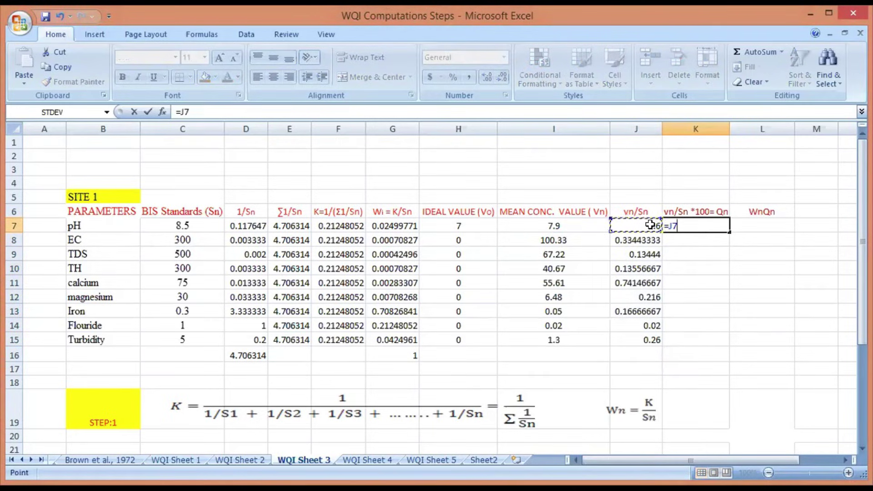
text(*100)
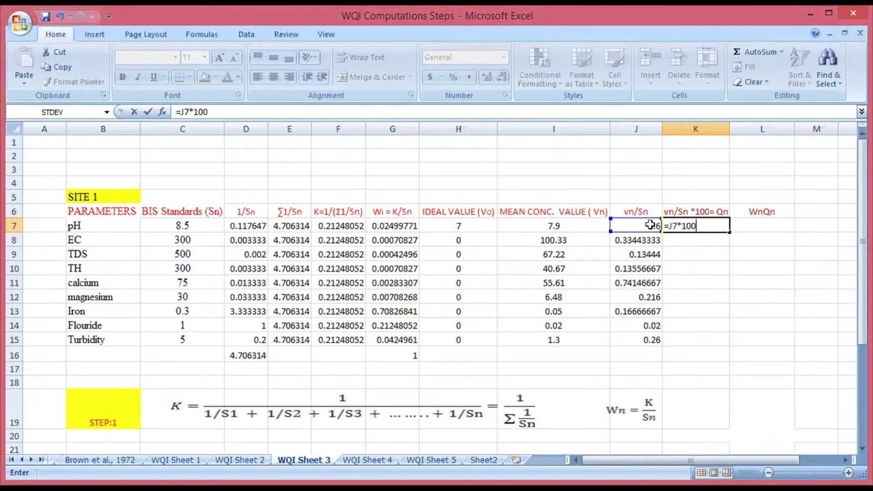
key(Return)
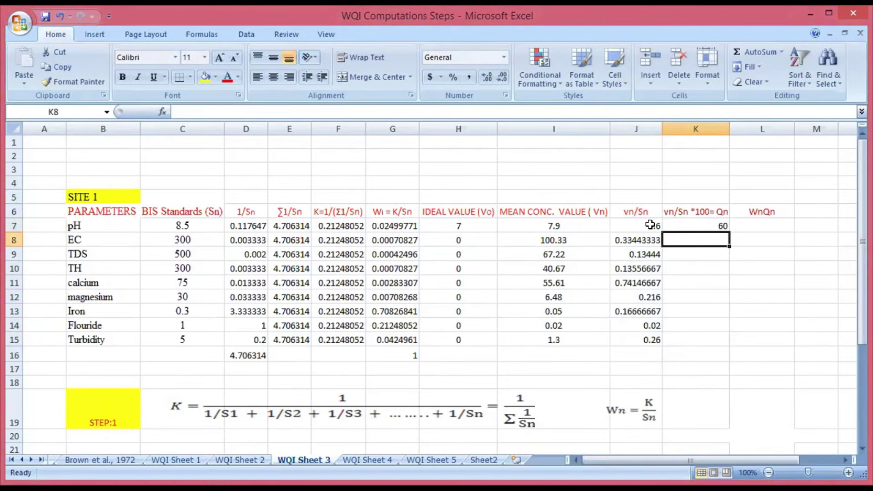
click(692, 224)
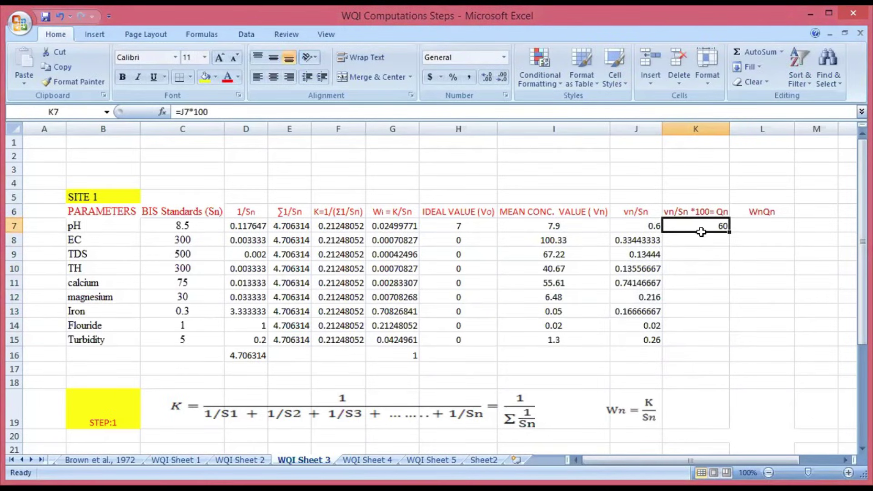
drag(729, 232, 722, 339)
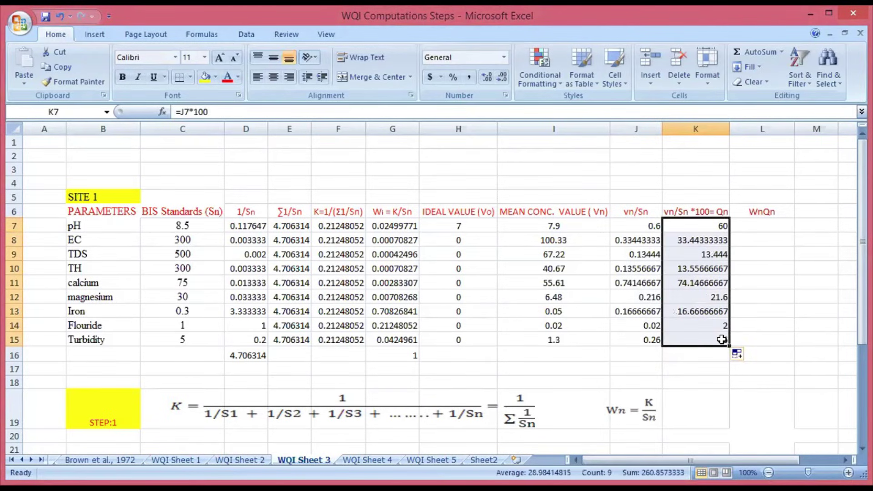
Calculate WnQn for pH in L7 with =G7*K7 and fill the formula down to L15.
click(753, 221)
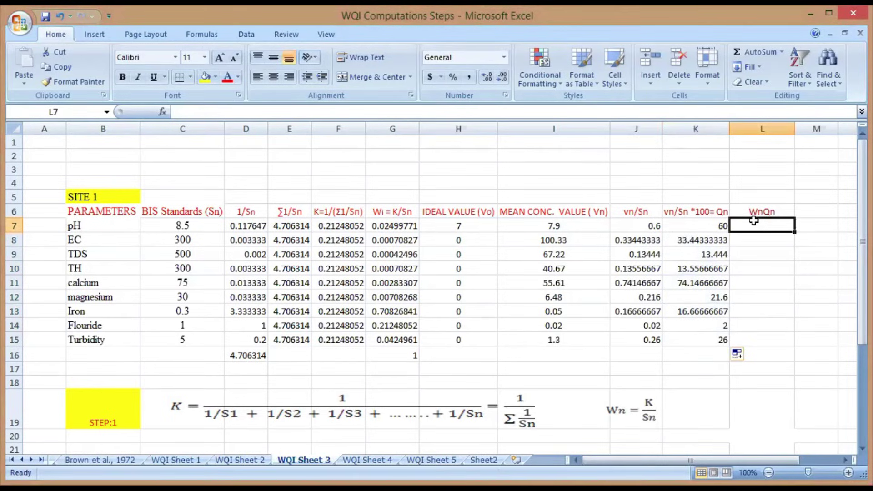
text(=)
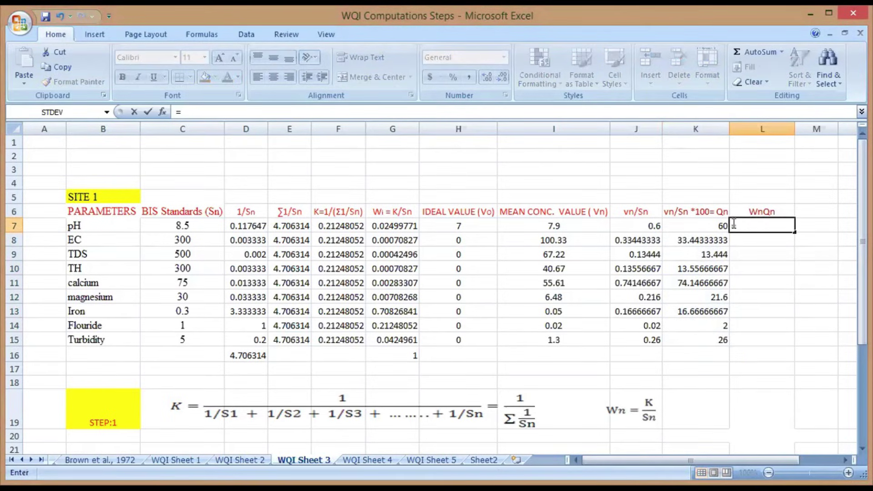
click(380, 225)
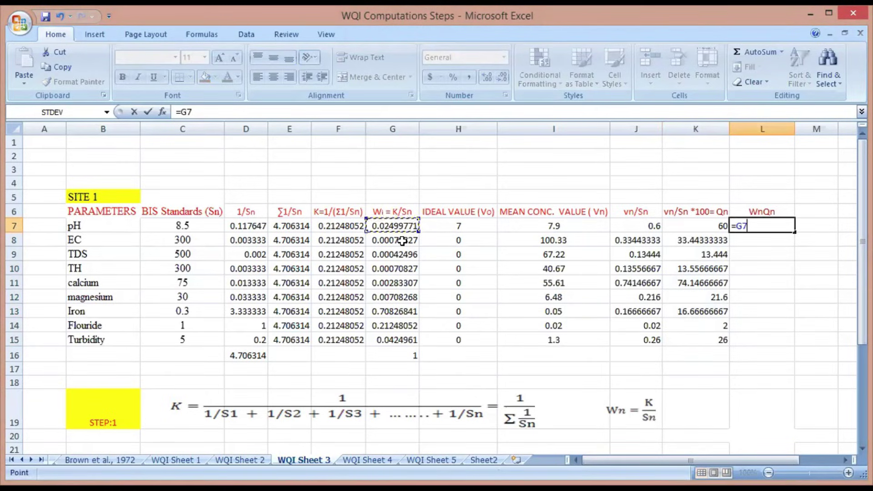
text(*)
click(703, 226)
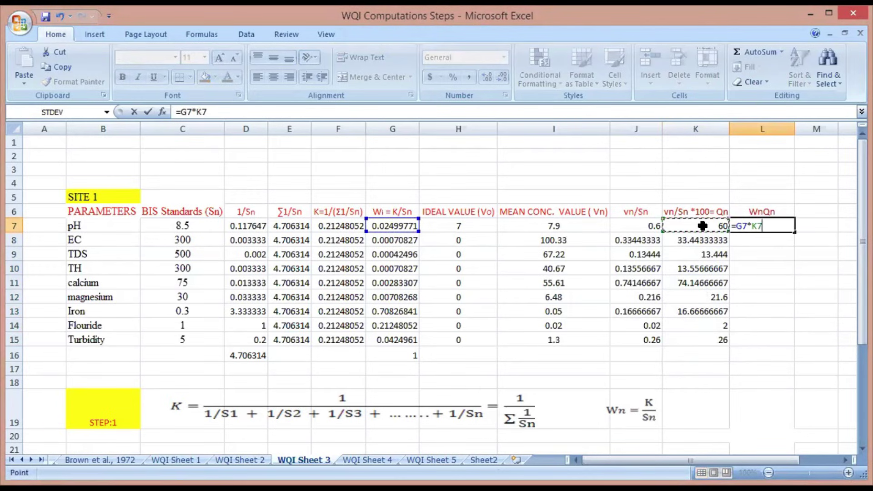
key(Return)
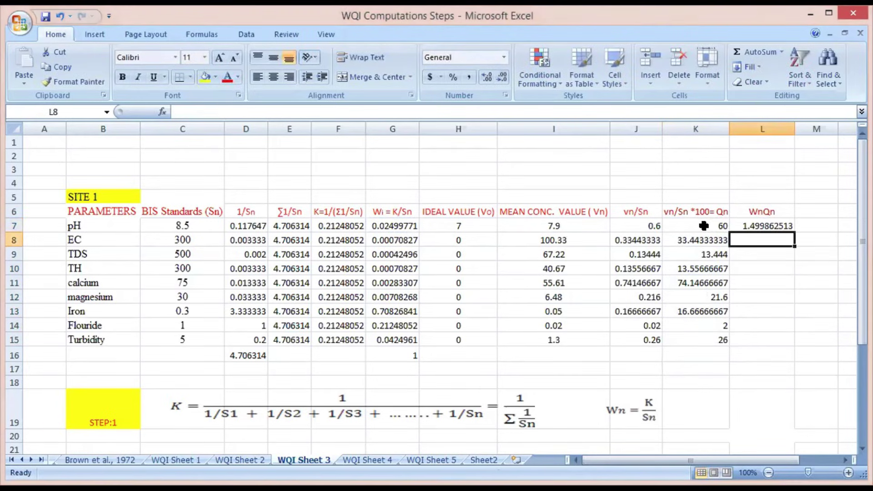
click(780, 224)
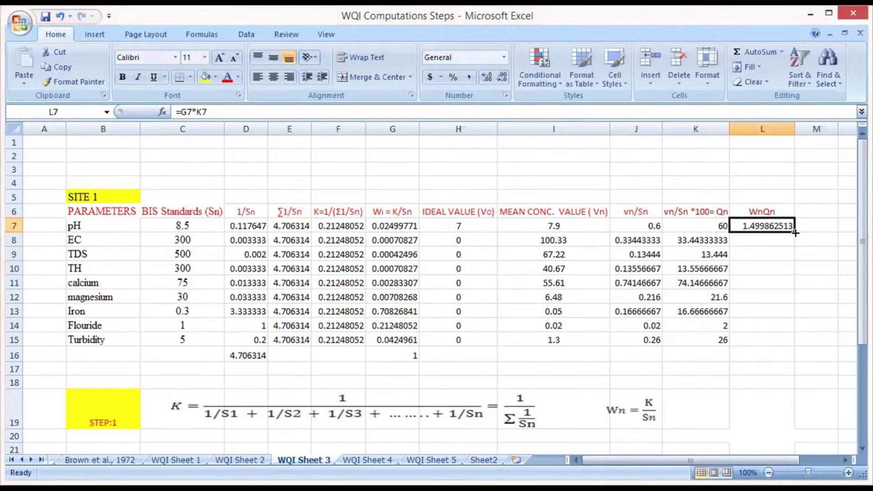
drag(794, 233, 787, 338)
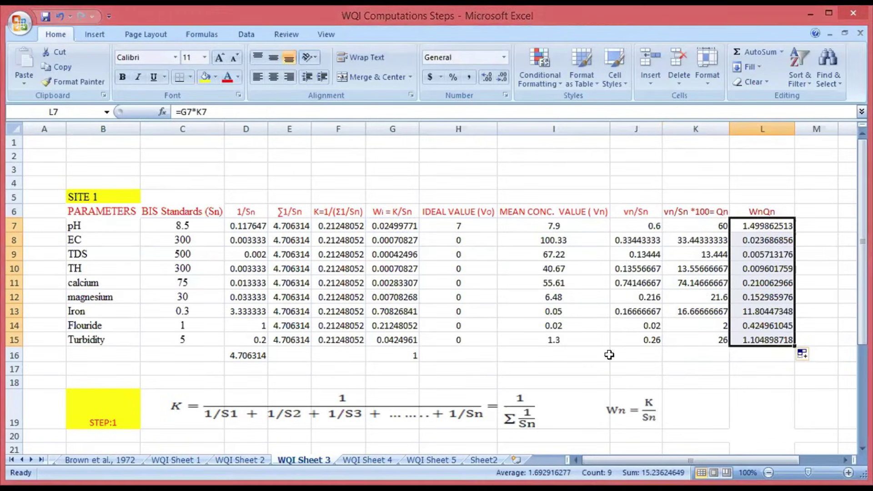
Check the overall WQI formula under STEP:3 and total the WnQn column in L16 with =SUM(L7:L15).
scroll(608, 351, down, 4)
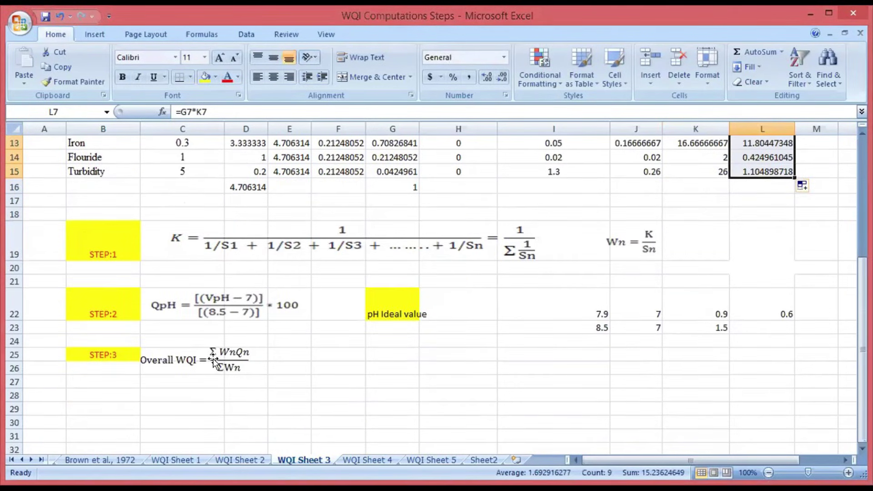
scroll(814, 241, up, 4)
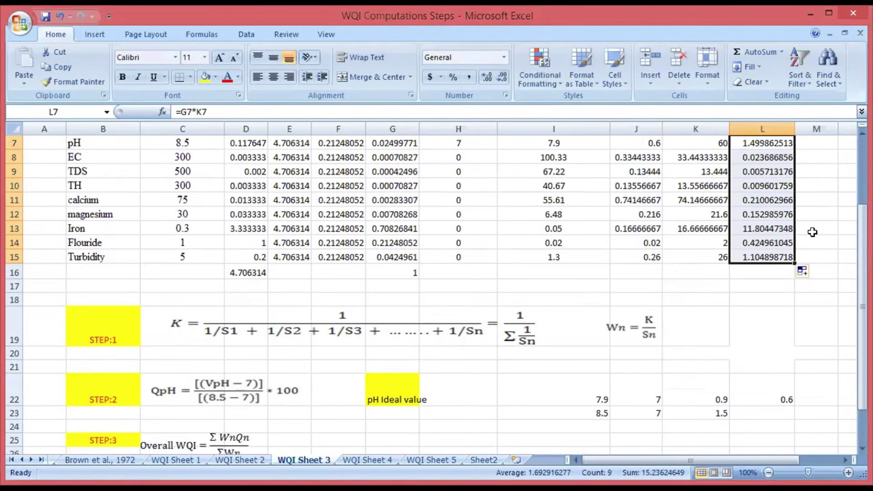
click(756, 356)
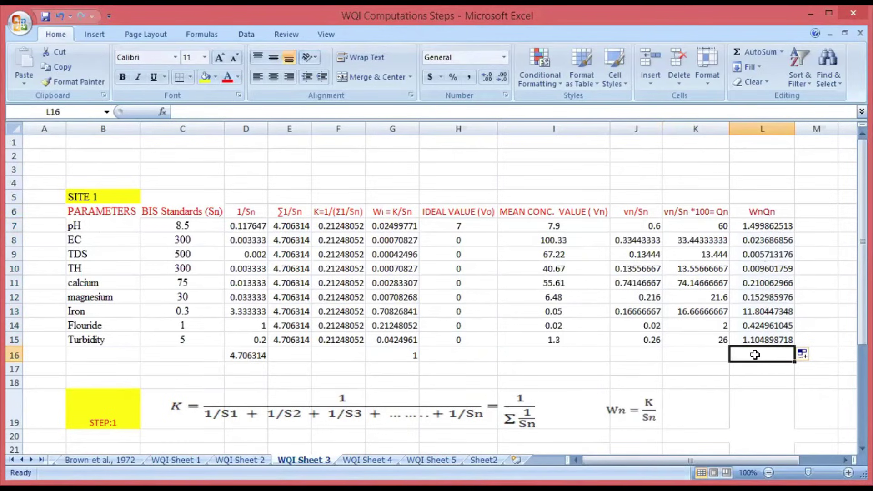
click(782, 52)
click(769, 68)
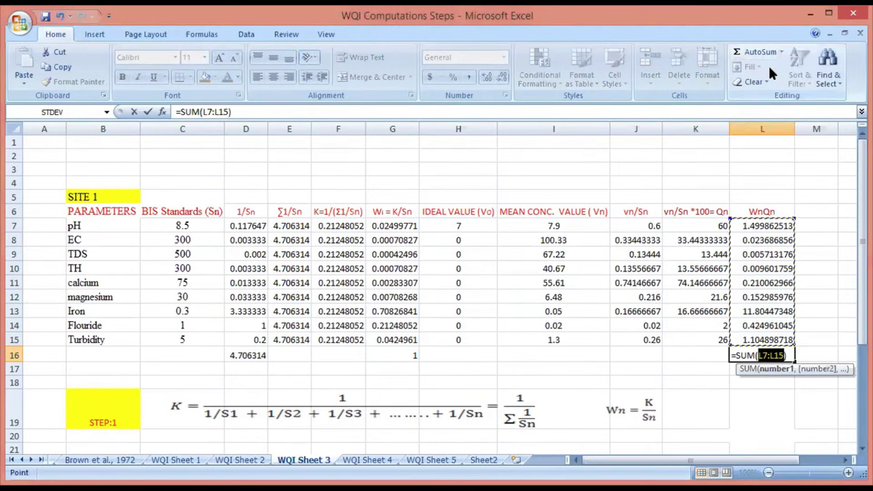
key(Return)
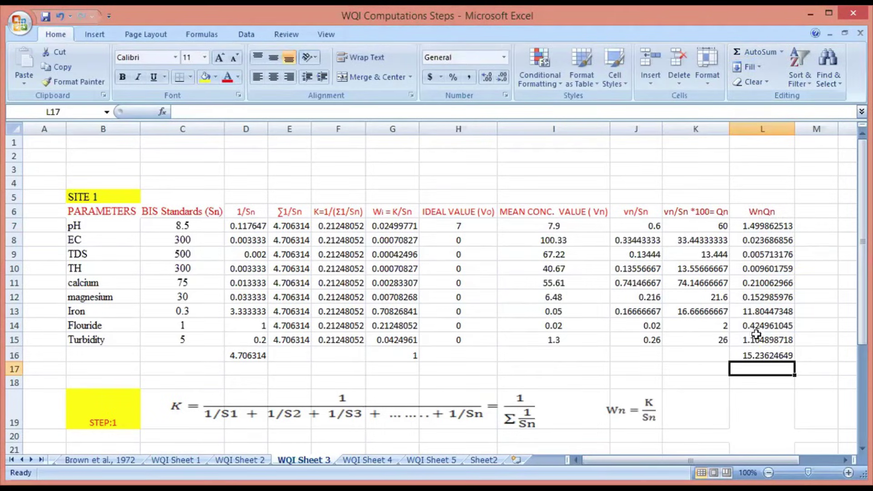
Highlight the WnQn total in L16 with red font and yellow fill.
scroll(756, 312, down, 4)
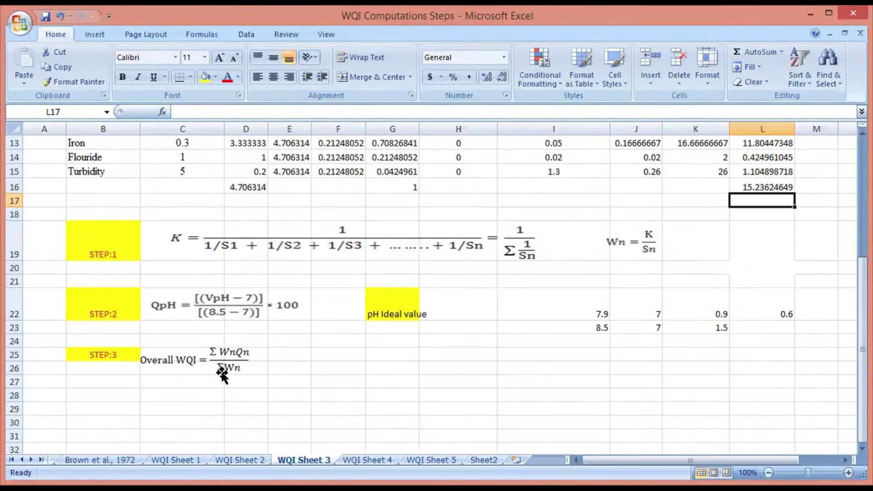
scroll(267, 348, up, 4)
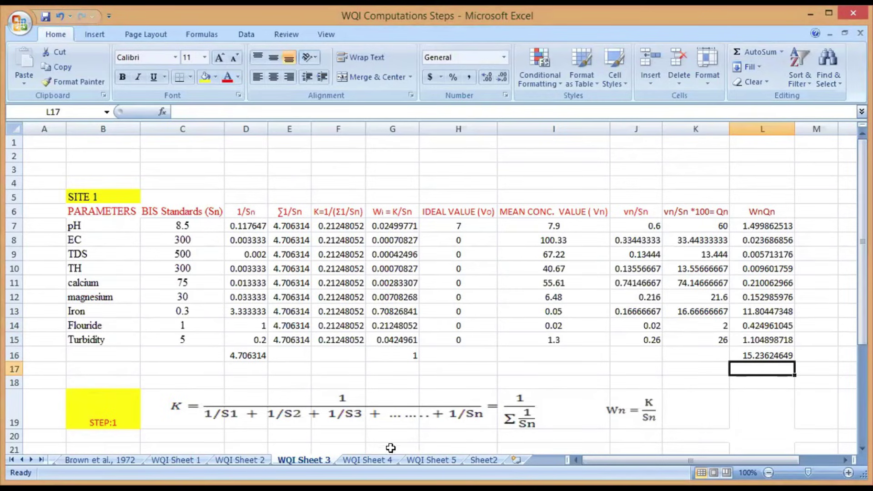
click(753, 355)
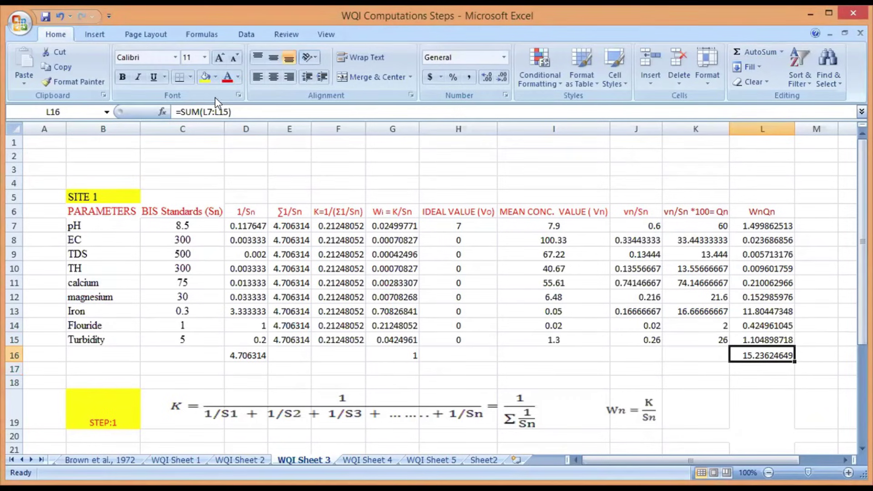
click(221, 76)
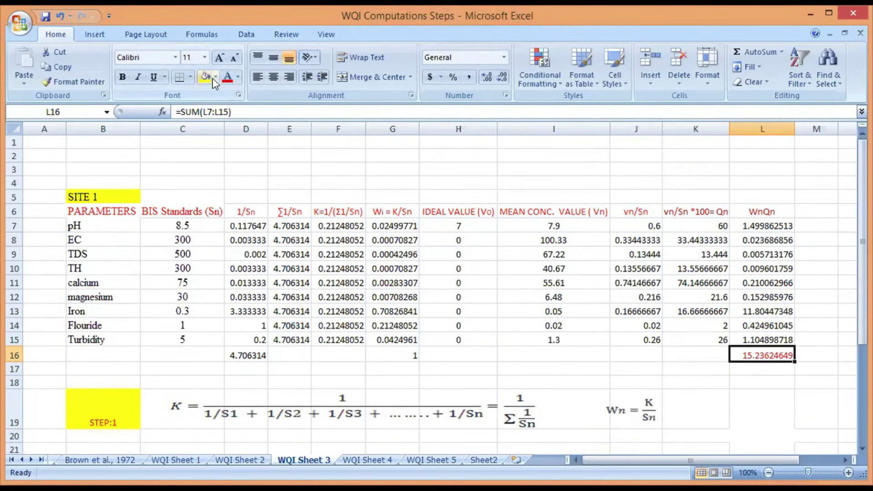
click(204, 78)
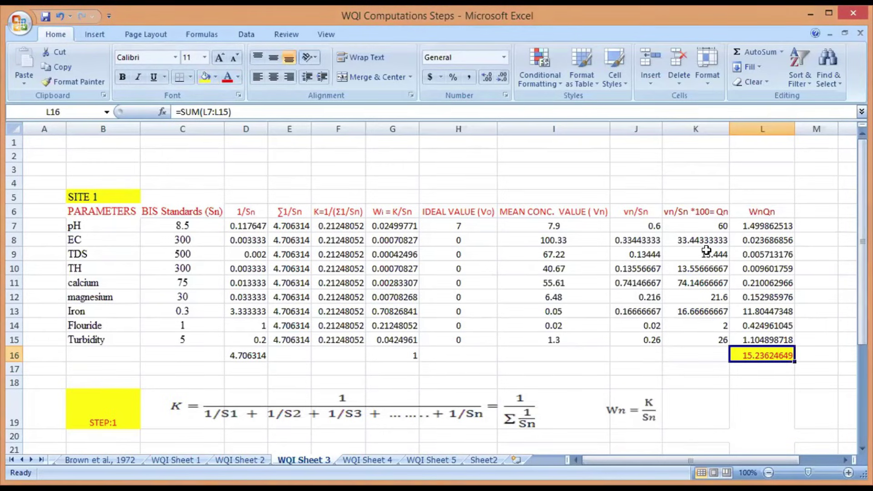
Review the WnQn totals for all three sites on WQI Sheet 4, and the site index values beside the water quality status scale on WQI Sheet 5.
click(370, 460)
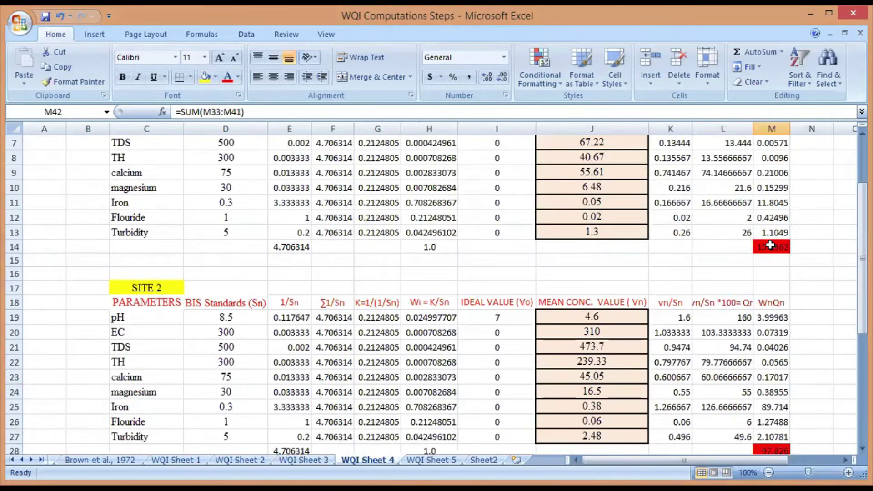
scroll(772, 263, down, 2)
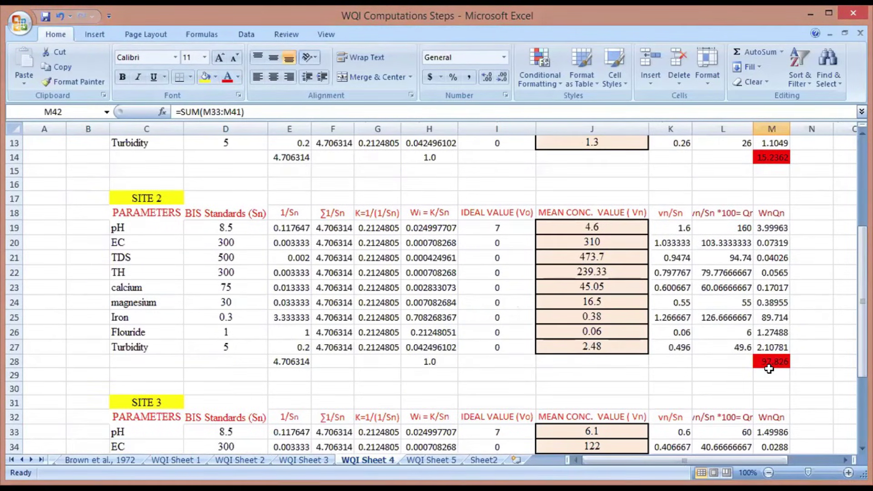
scroll(781, 364, down, 4)
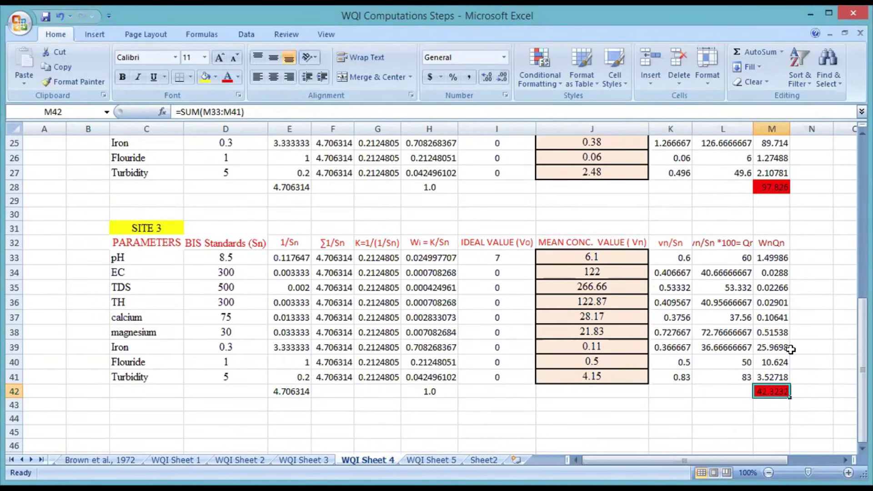
scroll(788, 351, up, 4)
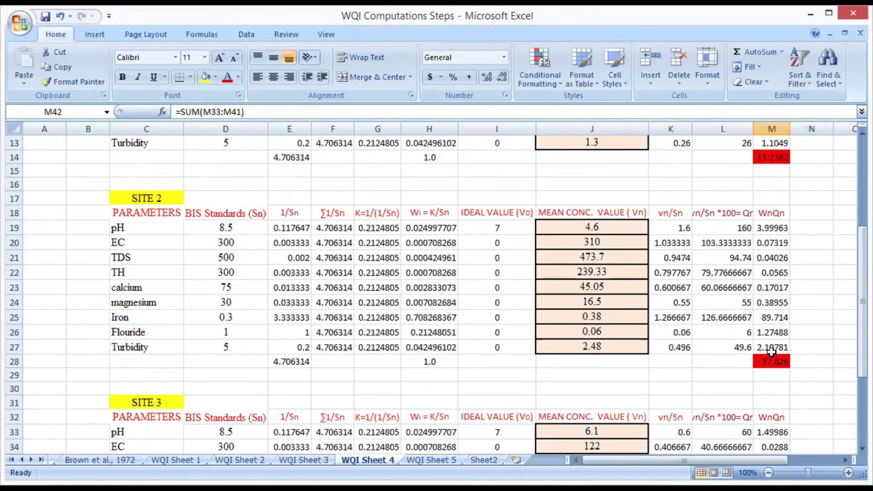
scroll(772, 351, down, 1)
scroll(546, 409, down, 2)
click(429, 459)
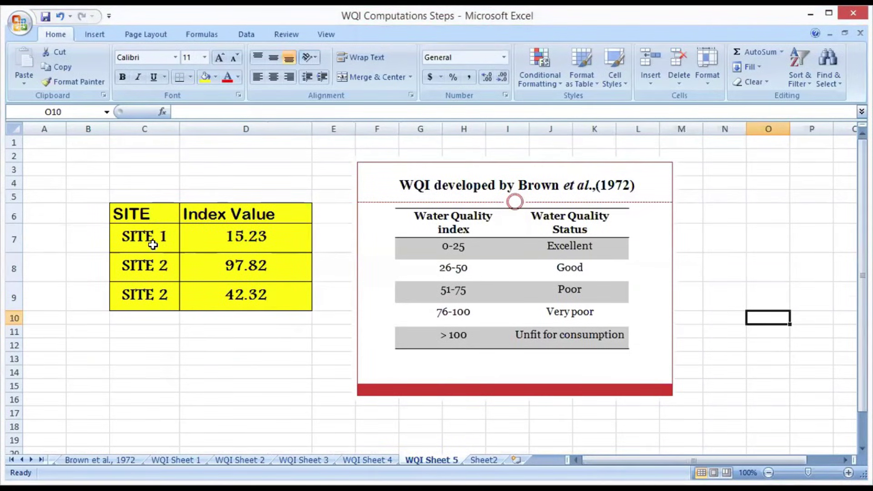
click(241, 250)
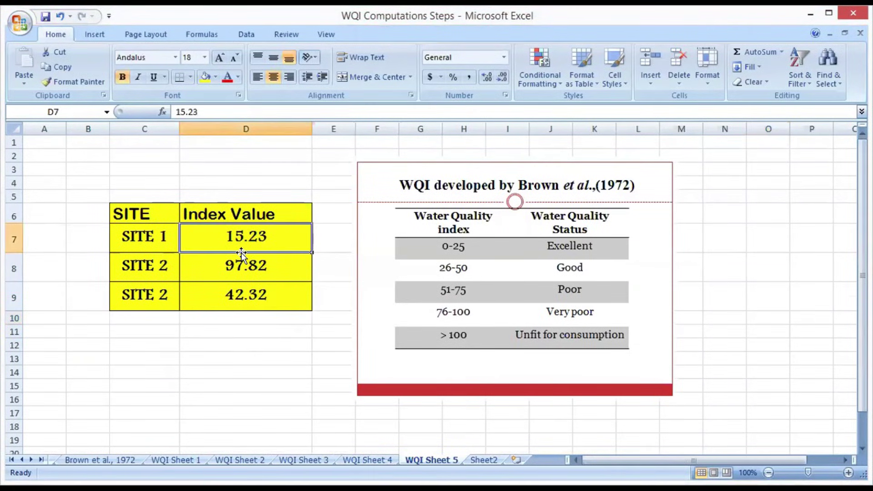